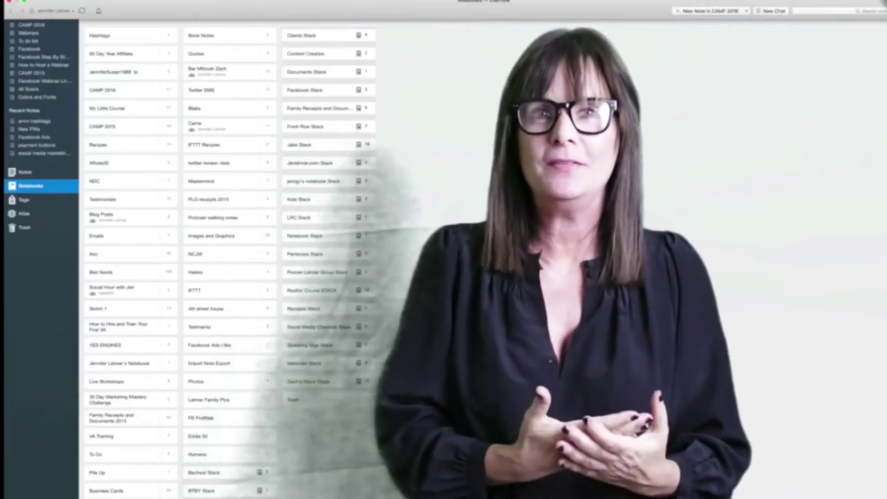
Browse the Tags, Atlas and Trash views, then return to the all-notes list
{"action": "left_click", "coordinate": [24, 200]}
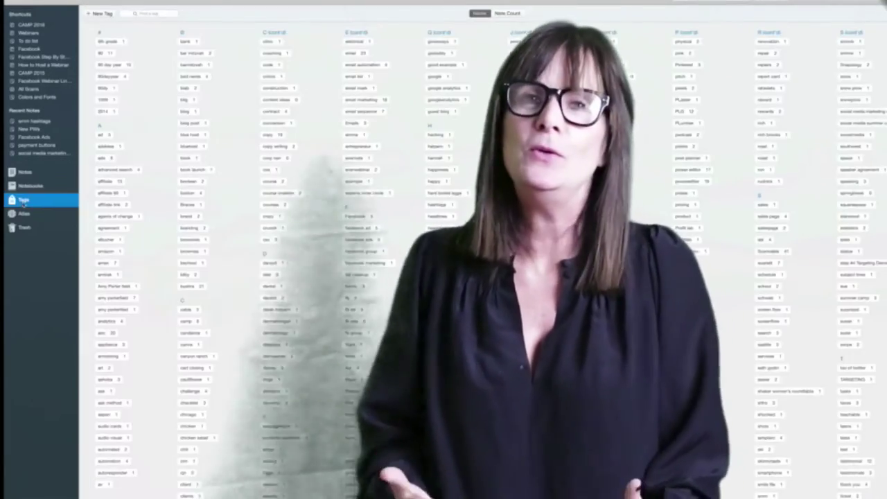
{"action": "left_click", "coordinate": [24, 214]}
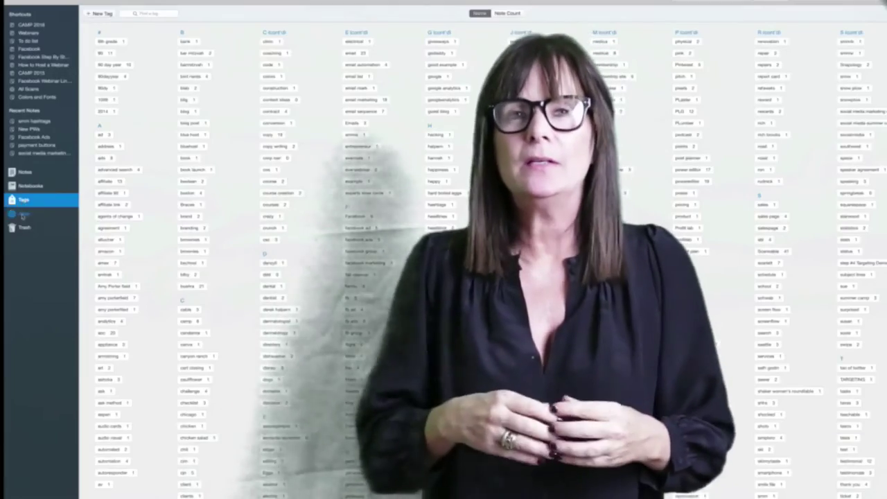
{"action": "left_click", "coordinate": [24, 228]}
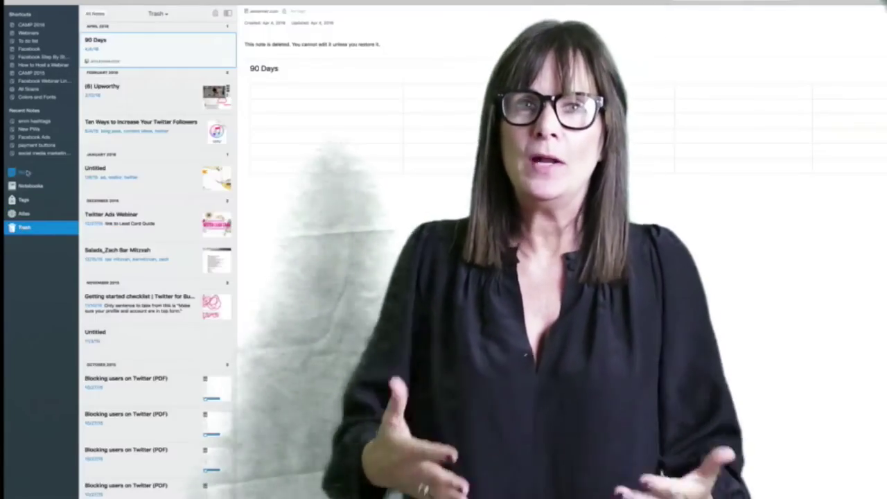
{"action": "left_click", "coordinate": [26, 172]}
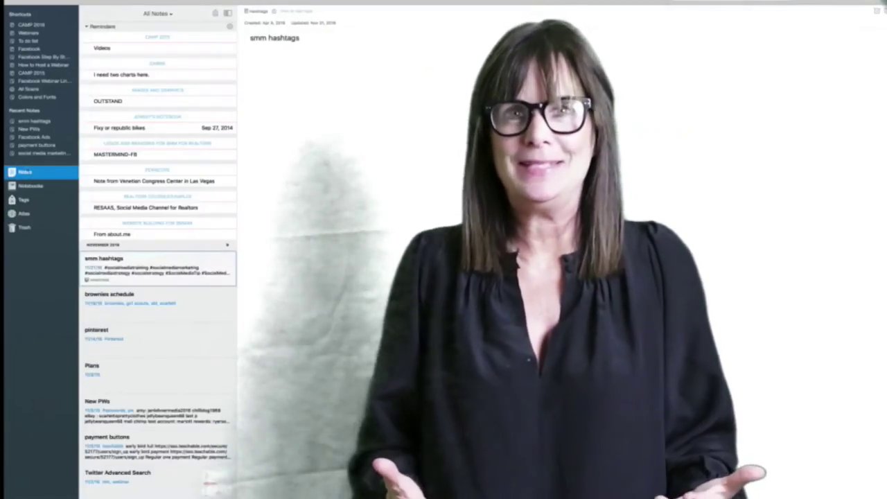
Open the CAMP 2016 notes Winner Affidavit, Letter from camp Zach and AOC, then How to Host a Webinar
{"action": "left_click", "coordinate": [33, 26]}
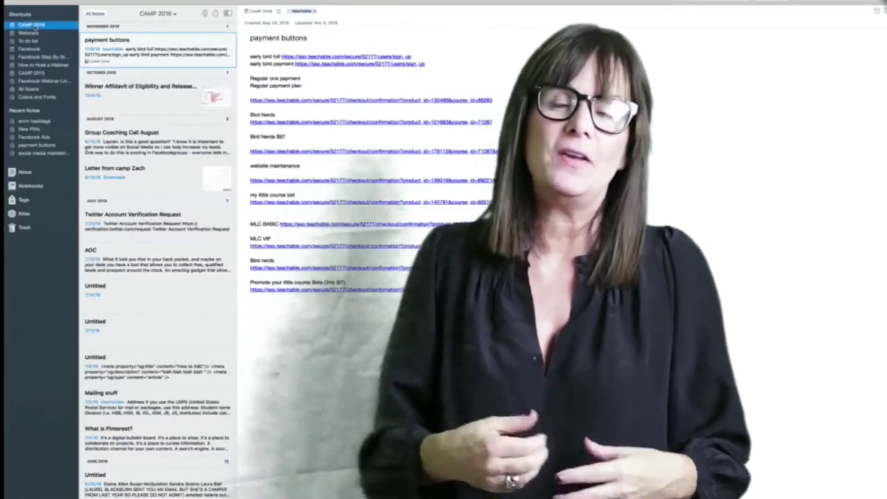
{"action": "left_click", "coordinate": [97, 89]}
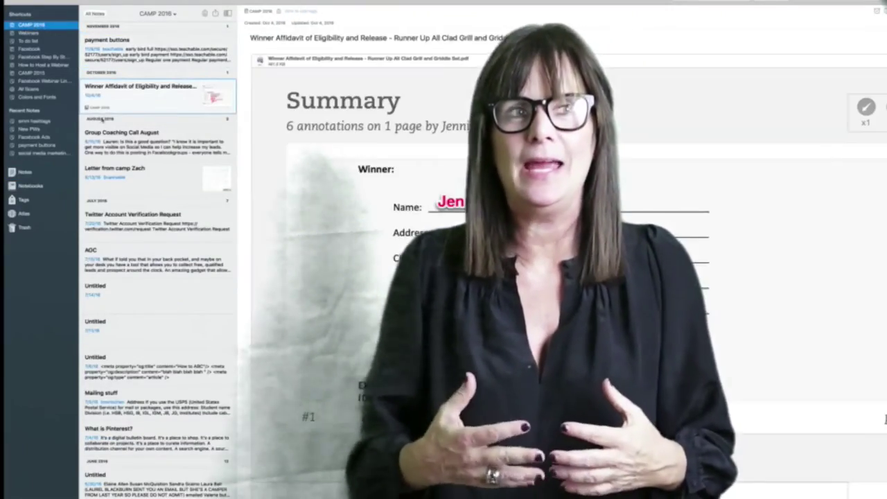
{"action": "left_click", "coordinate": [117, 188]}
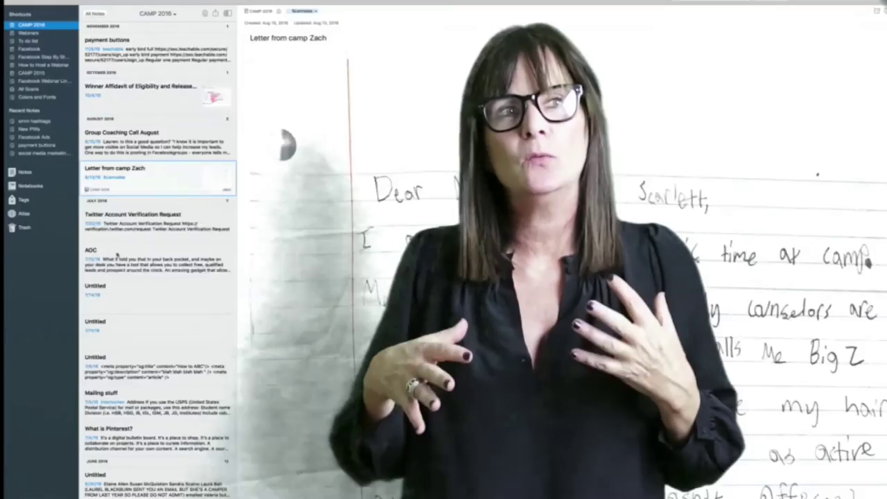
{"action": "left_click", "coordinate": [117, 255]}
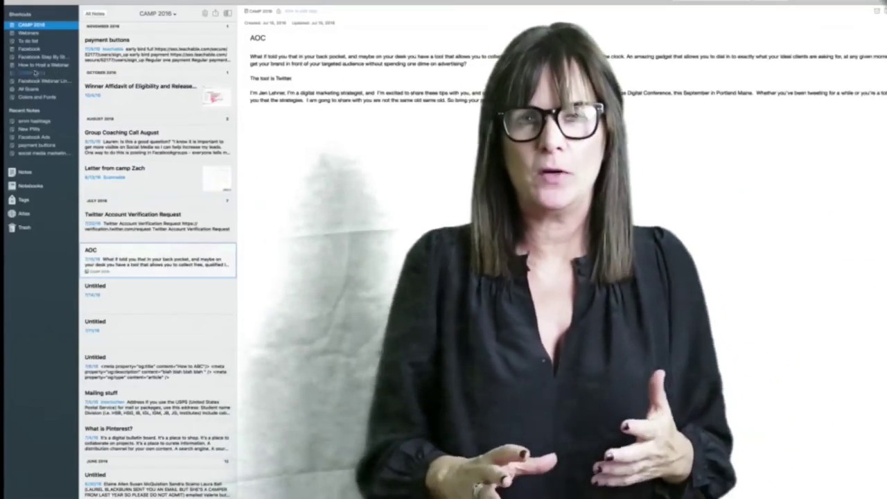
{"action": "left_click", "coordinate": [34, 72]}
{"action": "left_click", "coordinate": [36, 65]}
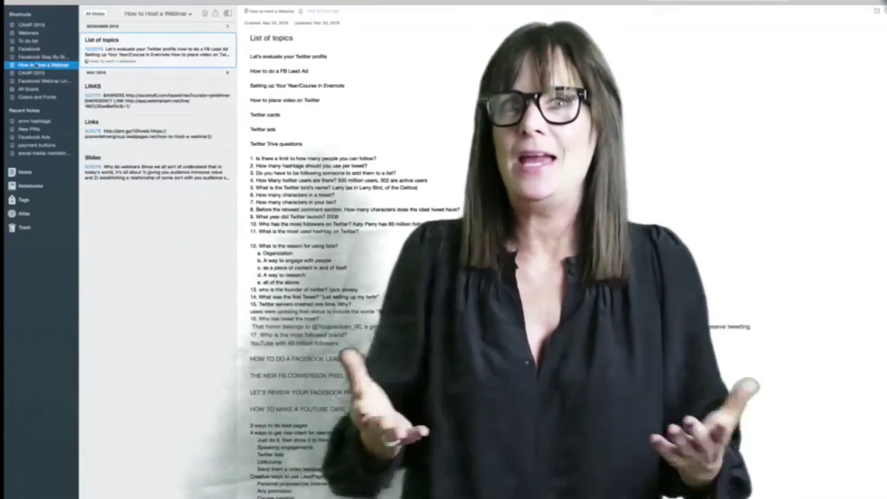
Open the Links and LINKS notes, then revisit the recent payment buttons and smm hashtags notes
{"action": "left_click", "coordinate": [30, 184]}
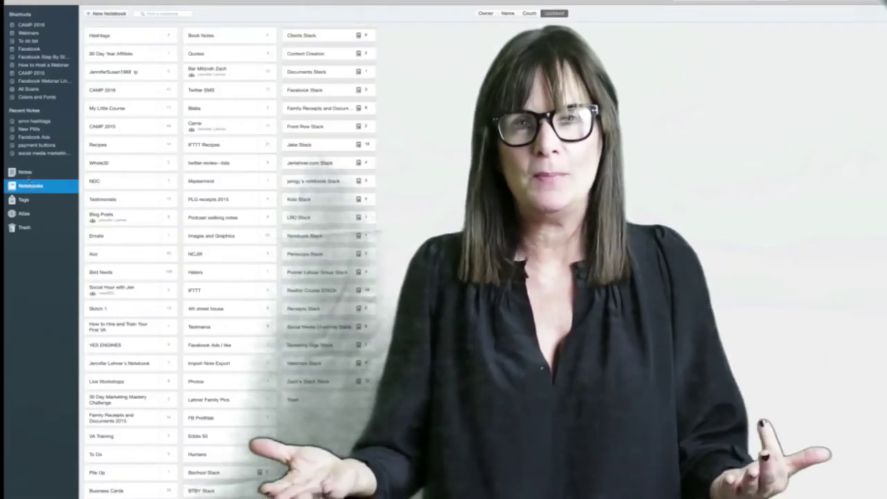
{"action": "left_click", "coordinate": [26, 172]}
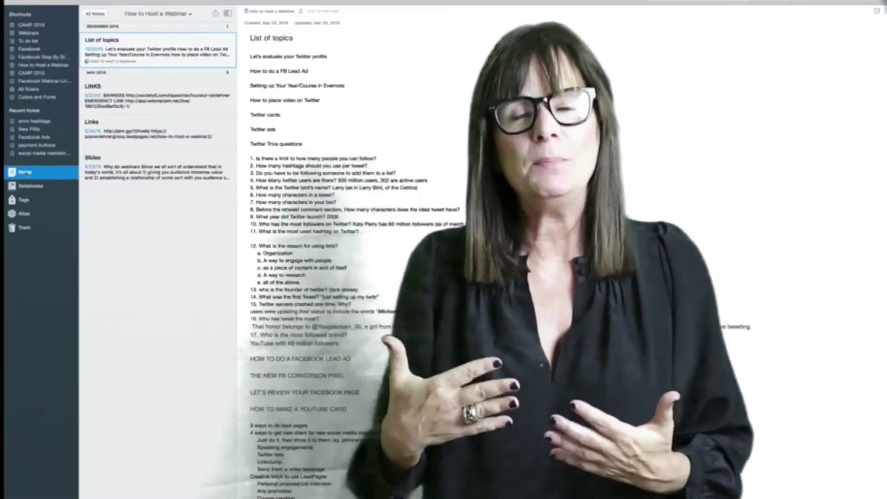
{"action": "left_click", "coordinate": [111, 136]}
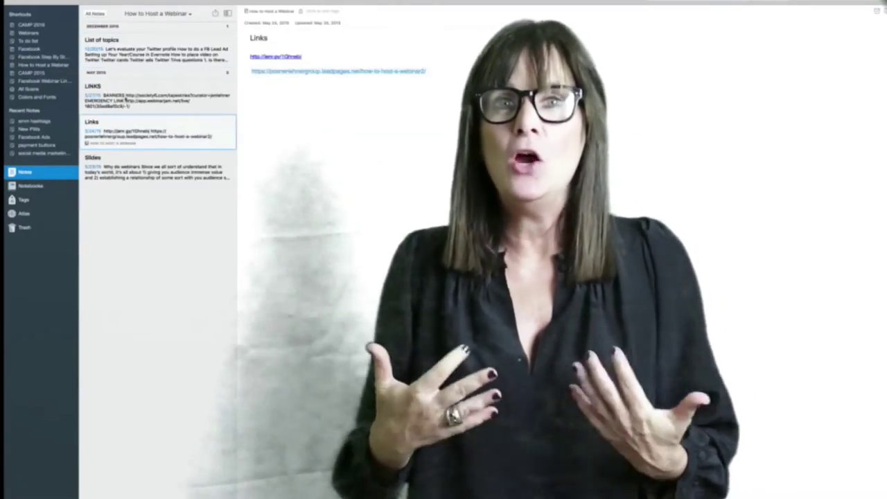
{"action": "left_click", "coordinate": [125, 100]}
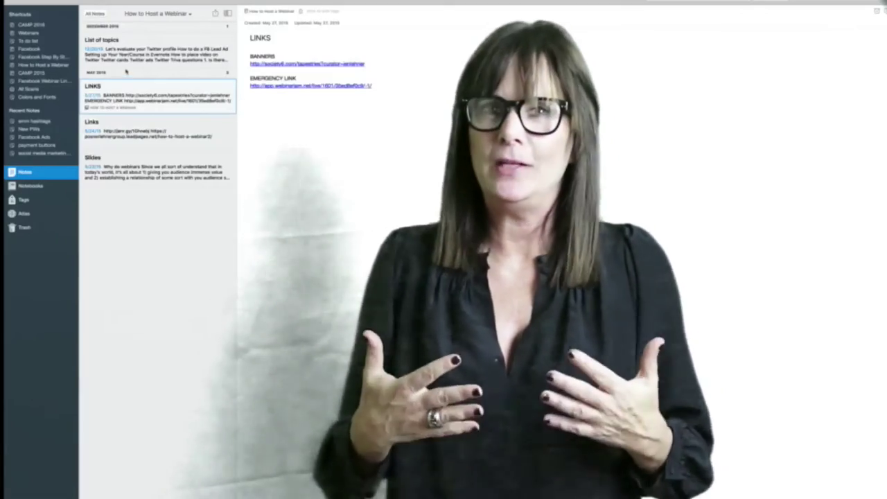
{"action": "left_click", "coordinate": [34, 146]}
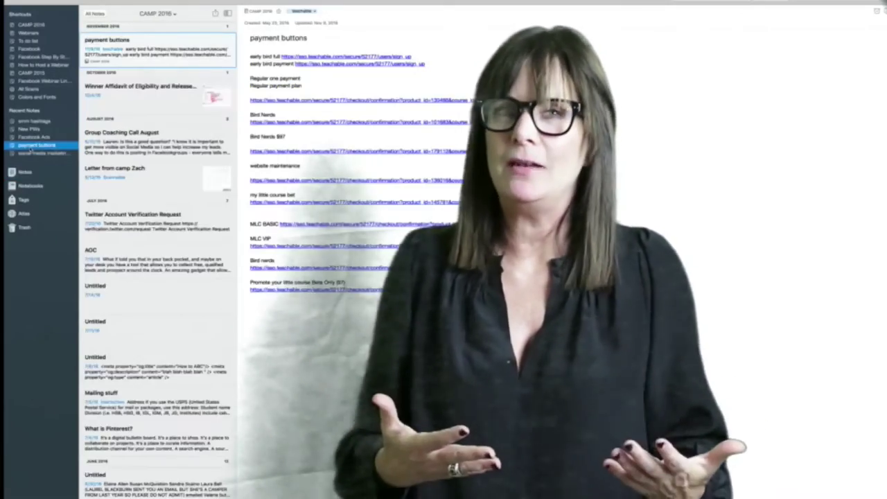
{"action": "left_click", "coordinate": [33, 122]}
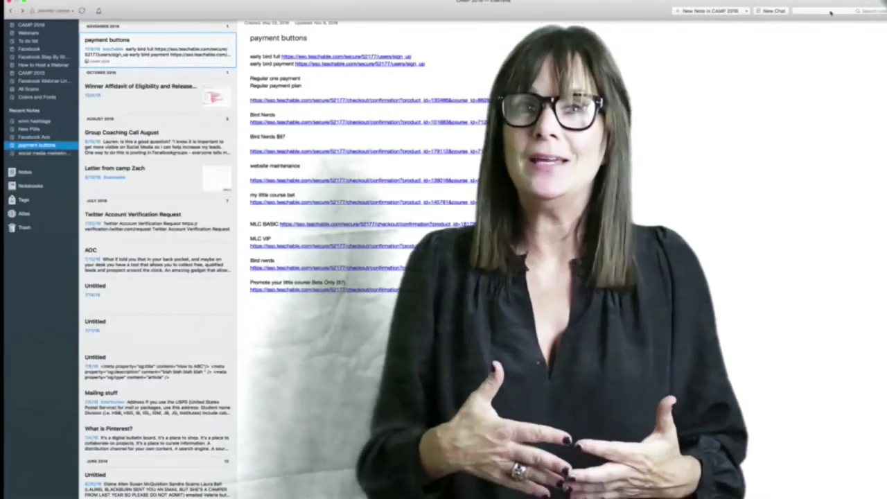
{"action": "left_click", "coordinate": [853, 3]}
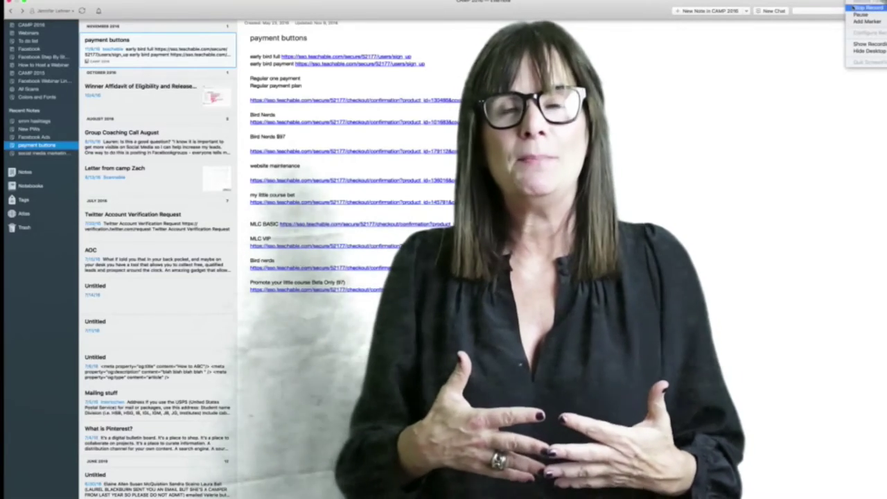
{"action": "left_click", "coordinate": [866, 7]}
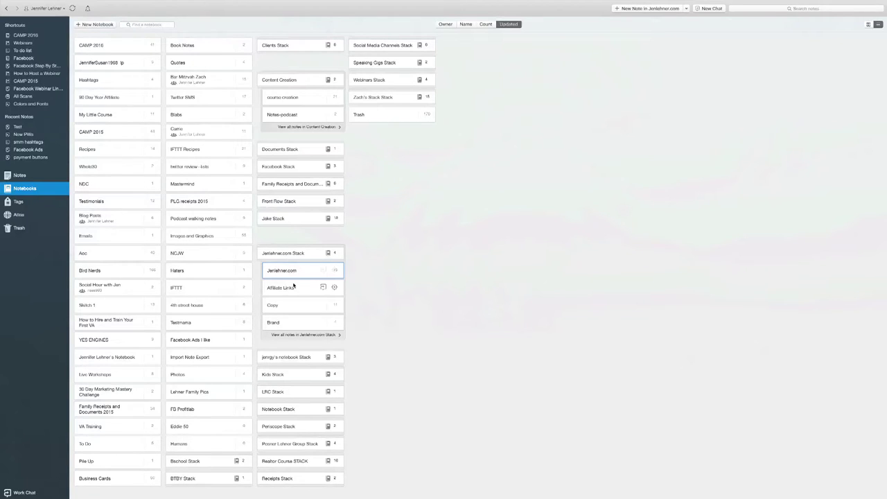
Drag the Affiliate Links notebook within the expanded Jenlehner.com stack
{"action": "mouse_move", "coordinate": [285, 289]}
{"action": "left_mouse_down"}
{"action": "mouse_move", "coordinate": [201, 292]}
{"action": "mouse_move", "coordinate": [291, 289]}
{"action": "left_mouse_up"}
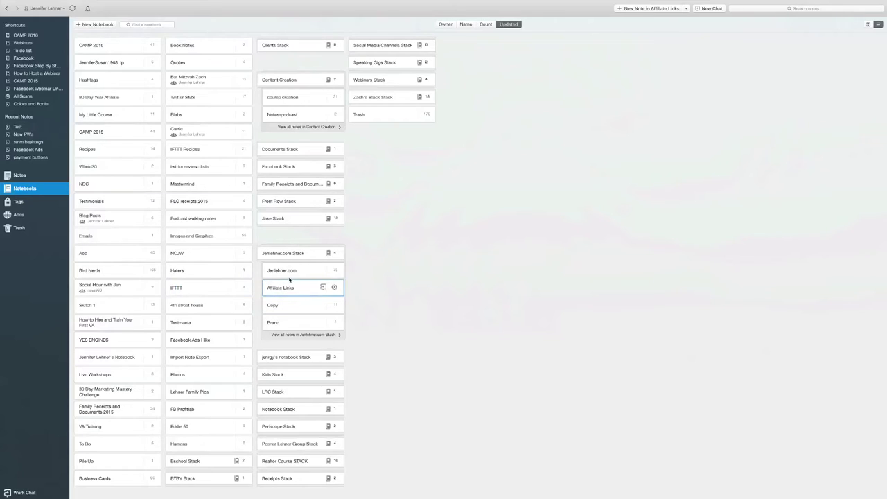
Open the Jenlehner.com notebook and bring up its Test note
{"action": "double_click", "coordinate": [284, 271]}
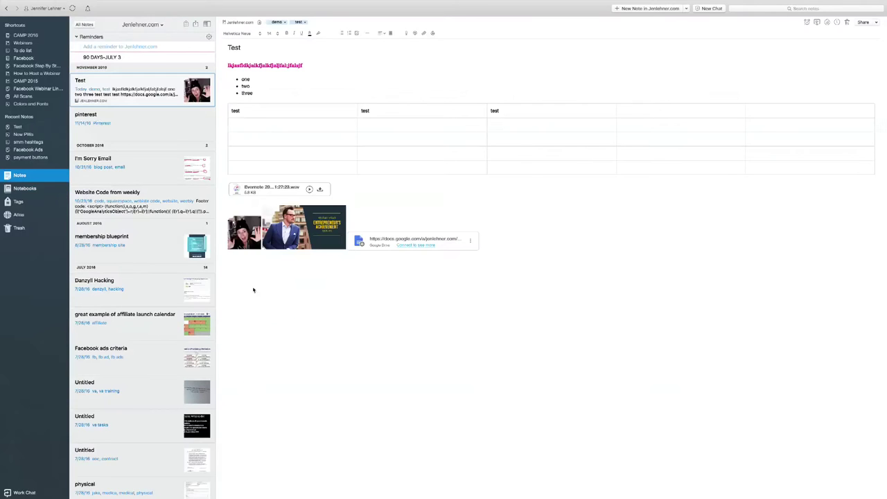
{"action": "left_click", "coordinate": [286, 281]}
{"action": "left_click", "coordinate": [234, 45]}
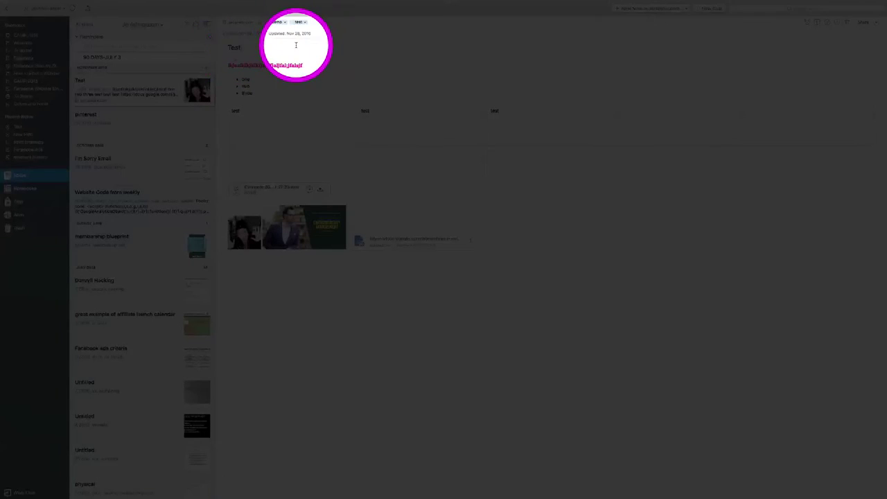
{"action": "left_click", "coordinate": [291, 78]}
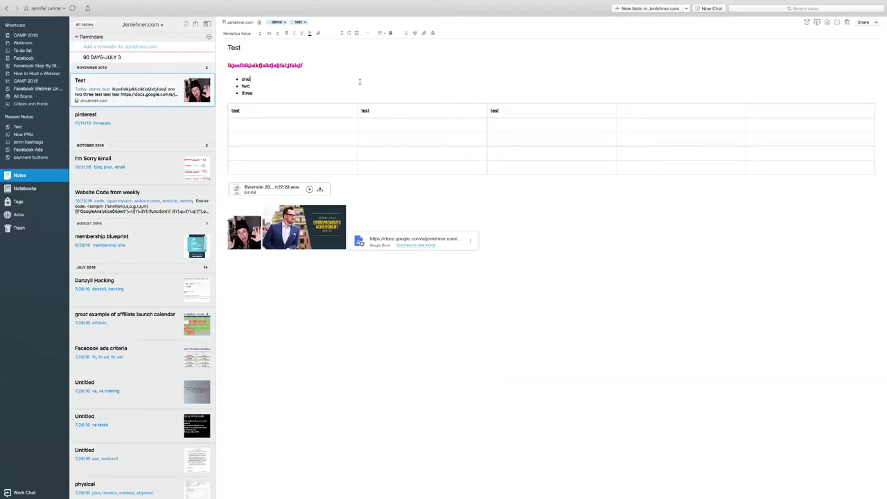
Select the pink first line, the bullet list, and the first two table rows in turn
{"action": "left_click", "coordinate": [229, 65]}
{"action": "left_click_drag", "start_coordinate": [228, 64], "coordinate": [332, 61]}
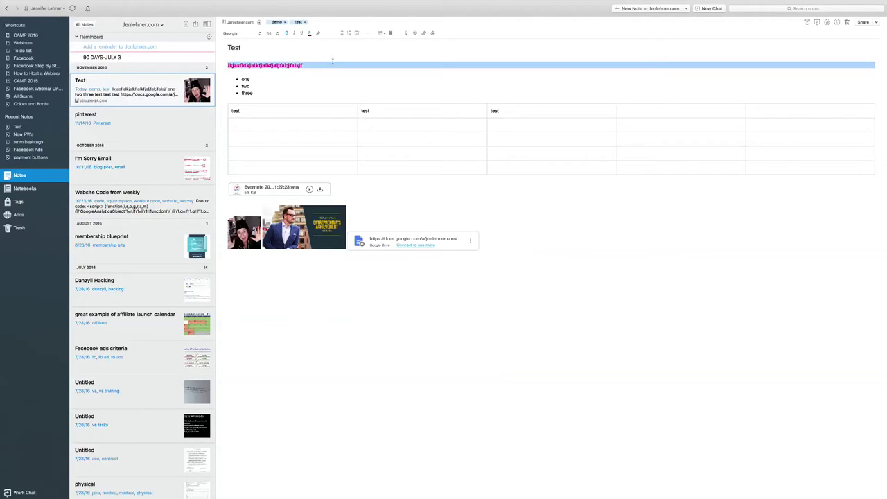
{"action": "left_click", "coordinate": [270, 97]}
{"action": "left_click_drag", "start_coordinate": [241, 96], "coordinate": [229, 65]}
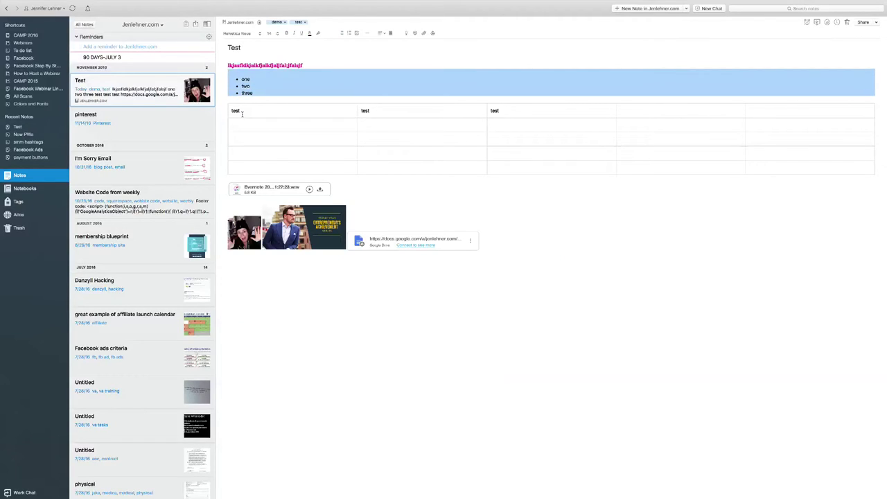
{"action": "left_click", "coordinate": [239, 113]}
{"action": "left_click_drag", "start_coordinate": [226, 108], "coordinate": [317, 153]}
{"action": "left_click", "coordinate": [326, 191]}
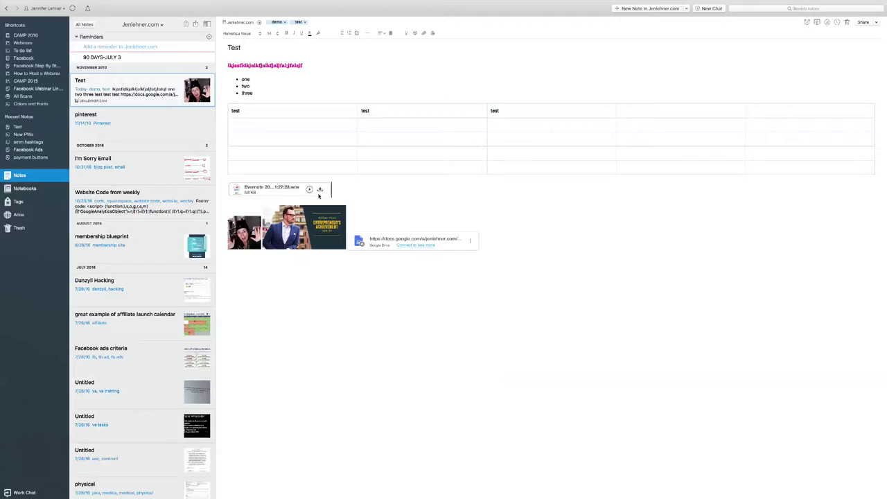
Record an audio clip and stop it to attach an 8.7 KB .wav to the Test note
{"action": "left_click", "coordinate": [406, 33]}
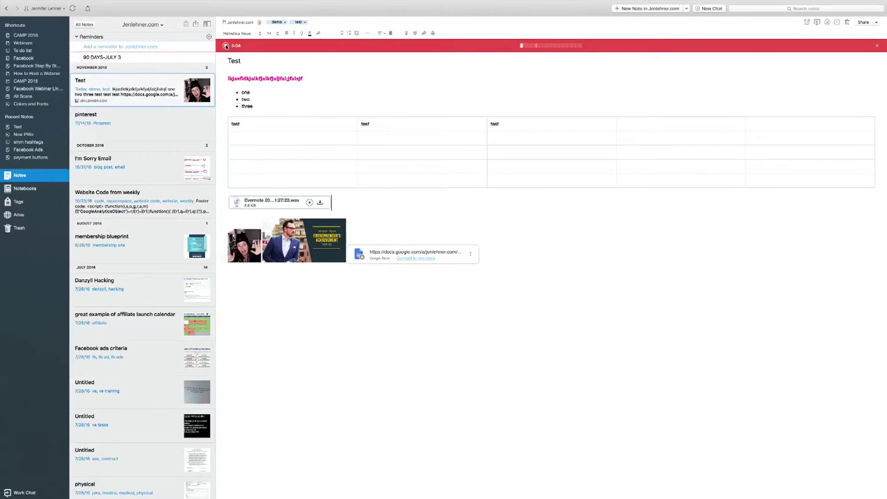
{"action": "left_click", "coordinate": [226, 45]}
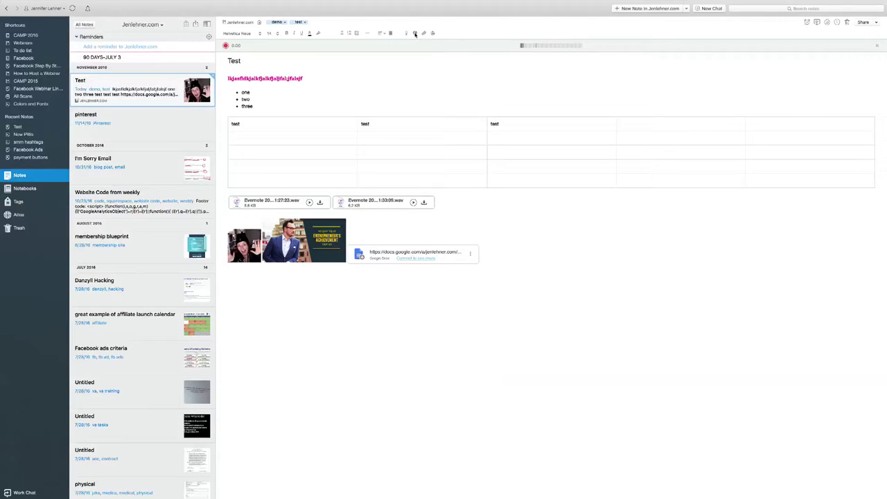
Take a webcam snapshot, insert it into the Test note and shrink it to a thumbnail
{"action": "left_click", "coordinate": [415, 33]}
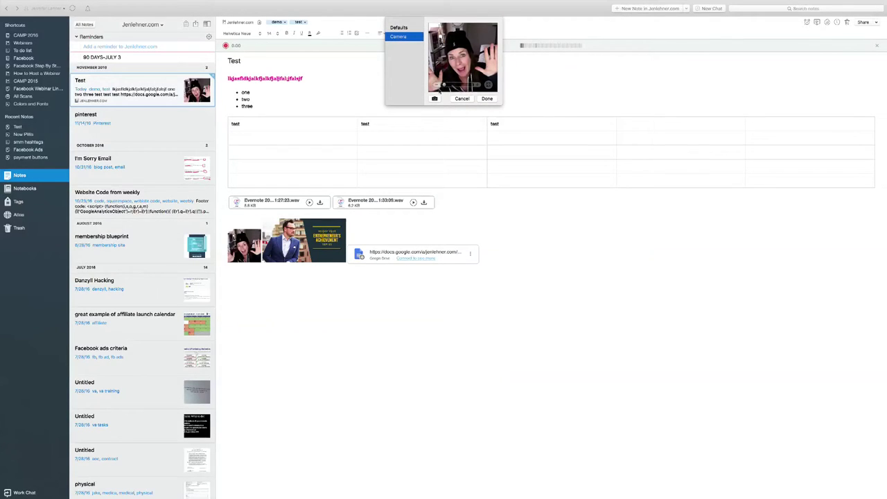
{"action": "left_click", "coordinate": [435, 98]}
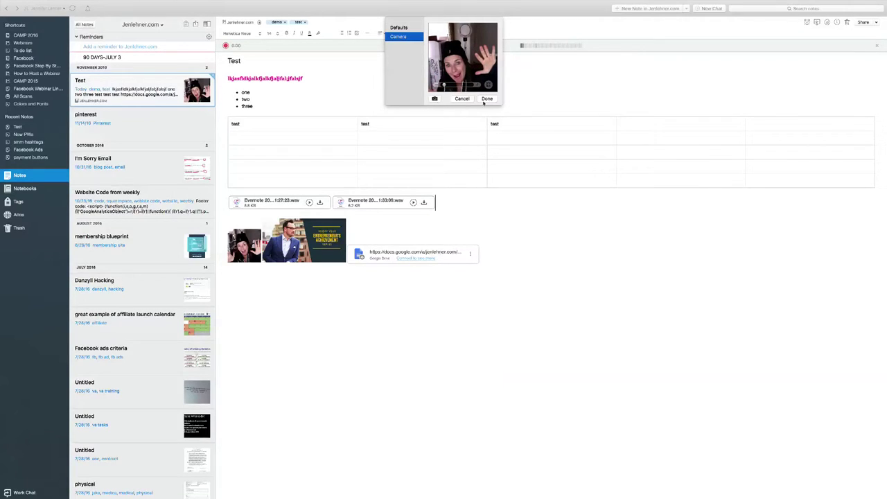
{"action": "left_click", "coordinate": [487, 99]}
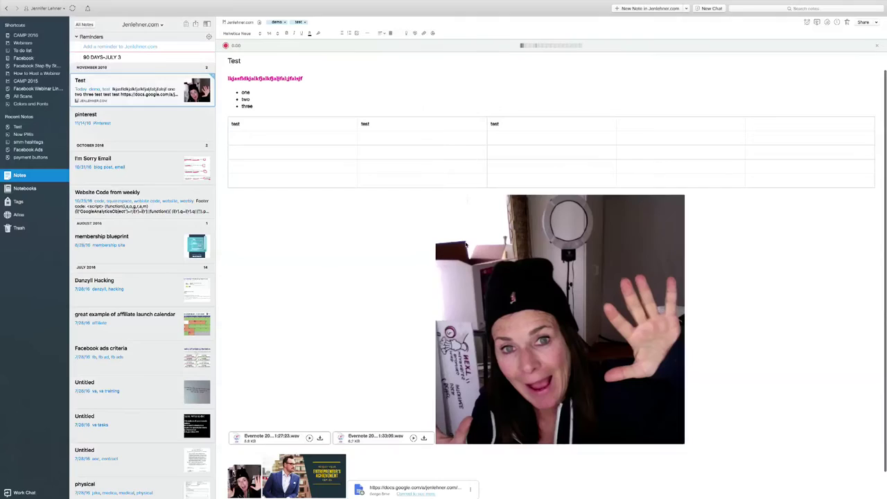
{"action": "left_click_drag", "start_coordinate": [684, 444], "coordinate": [327, 258]}
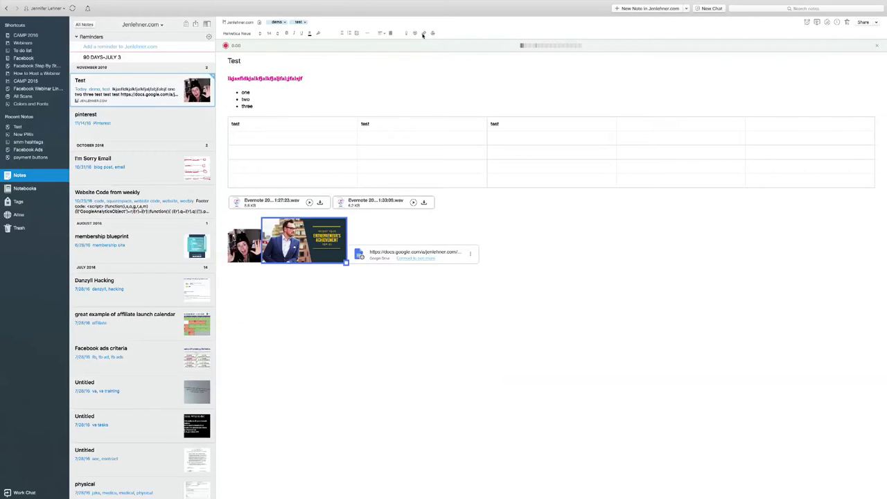
Choose the first document in the Google Drive file picker and attach it to the Test note
{"action": "left_click", "coordinate": [431, 35]}
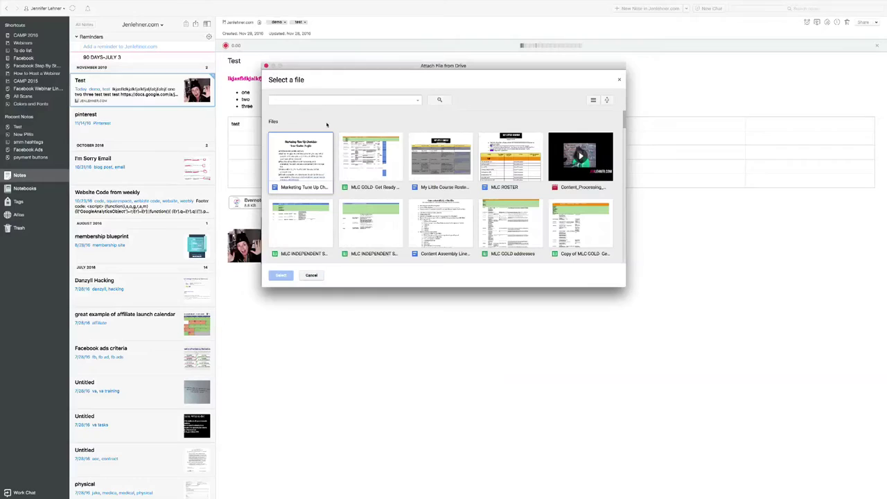
{"action": "scroll", "coordinate": [319, 147], "scroll_direction": "down", "scroll_amount": 4}
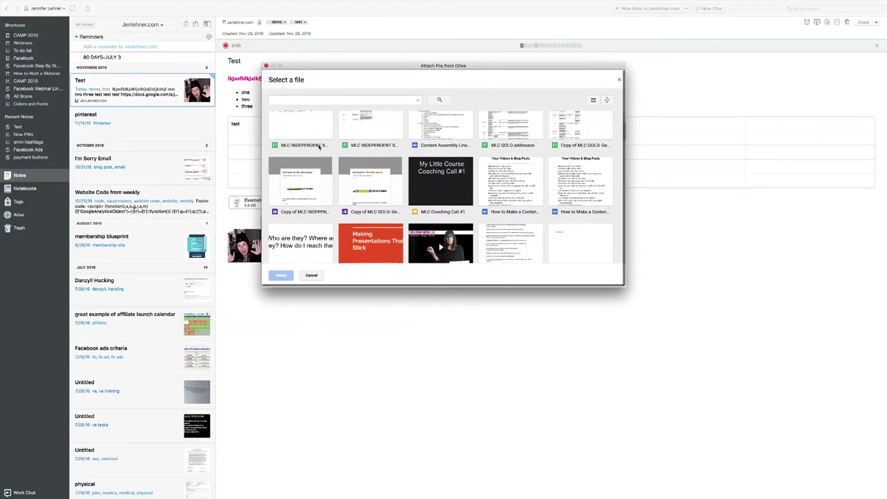
{"action": "scroll", "coordinate": [320, 147], "scroll_direction": "up", "scroll_amount": 4}
{"action": "left_click", "coordinate": [301, 163]}
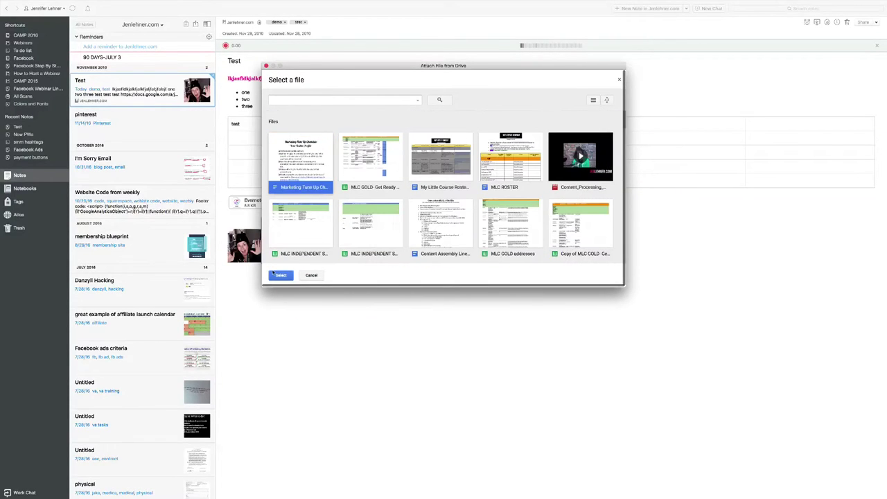
{"action": "left_click", "coordinate": [280, 275]}
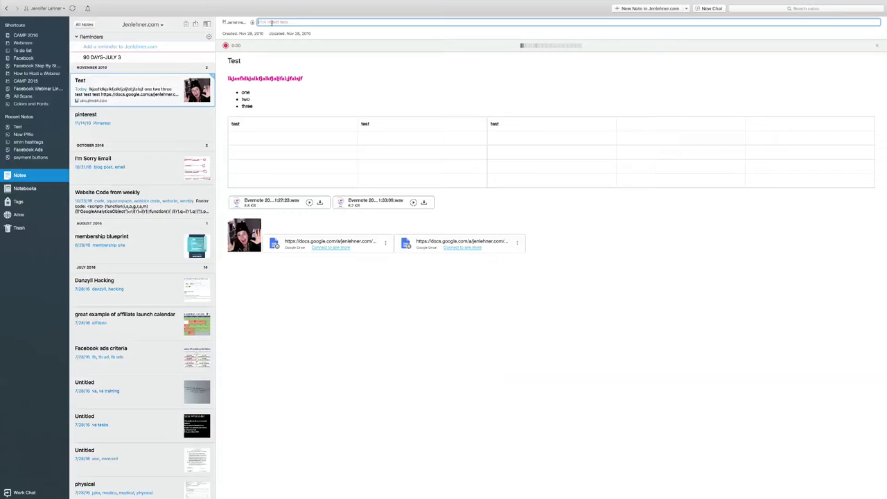
Add the tags demo, test and blog post to the Test note
{"action": "left_click", "coordinate": [272, 23]}
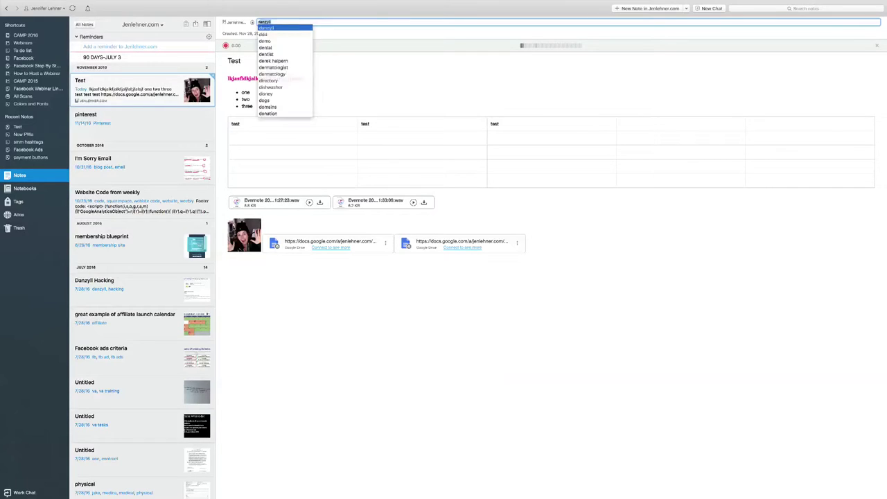
{"action": "type", "text": "demo"}
{"action": "key", "text": "Return"}
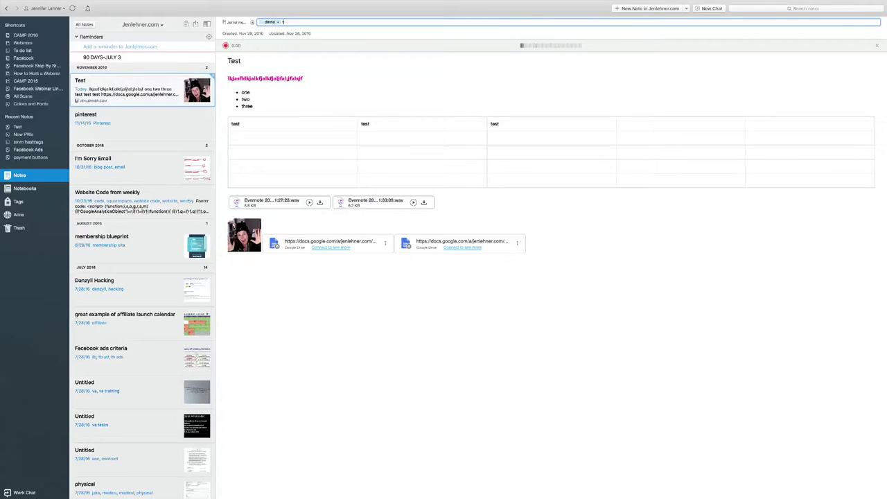
{"action": "key", "text": "Return"}
{"action": "type", "text": "blog post"}
{"action": "key", "text": "Return"}
{"action": "mouse_move", "coordinate": [402, 2]}
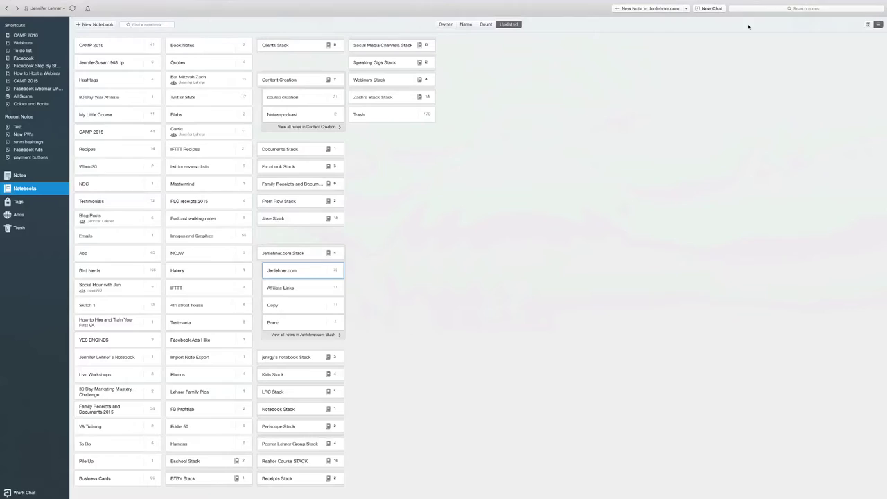
Search for webinar, then narrow the query to 'webinar facebook' for 10 matching notes
{"action": "left_click", "coordinate": [790, 8]}
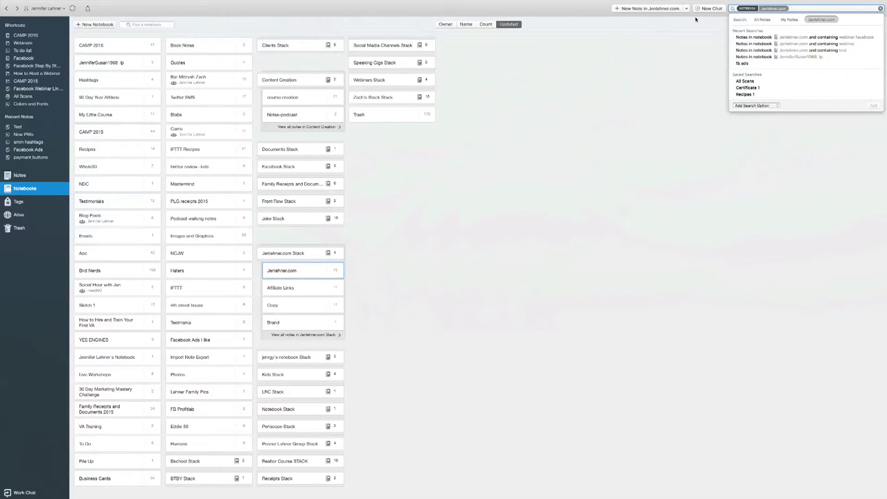
{"action": "type", "text": "webinar"}
{"action": "key", "text": "Return"}
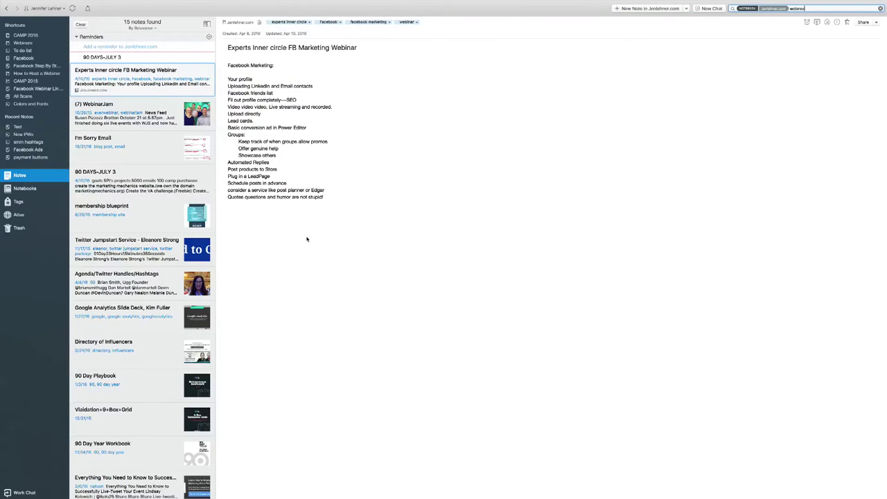
{"action": "scroll", "coordinate": [156, 283], "scroll_direction": "down", "scroll_amount": 5}
{"action": "scroll", "coordinate": [156, 283], "scroll_direction": "up", "scroll_amount": 5}
{"action": "left_click", "coordinate": [838, 8]}
{"action": "type", "text": "facebook"}
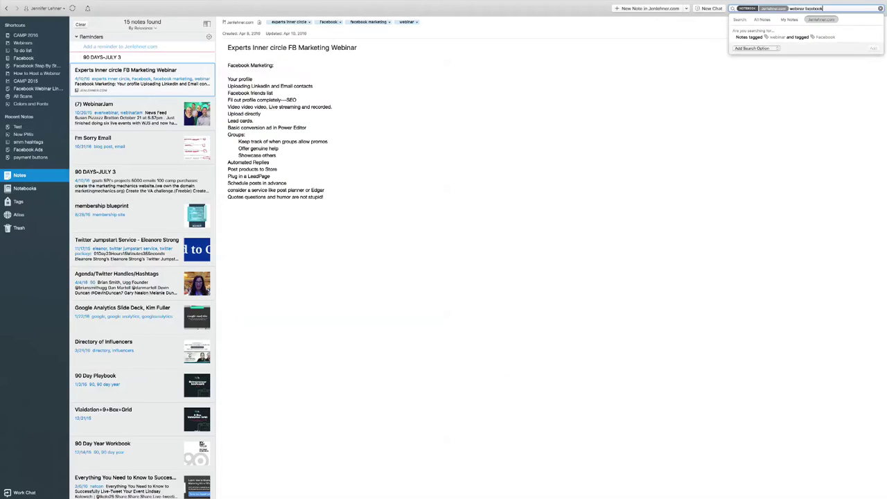
{"action": "key", "text": "Return"}
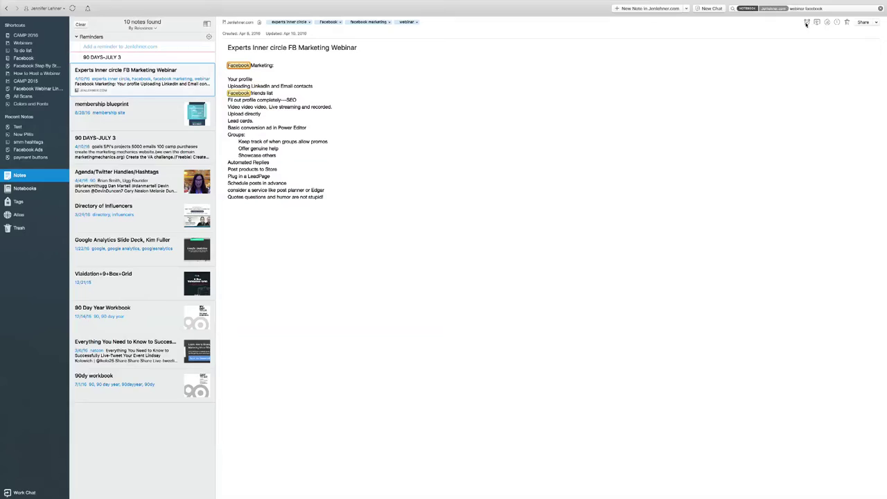
Add a reminder to the FB Marketing Webinar note and present it with the laser pointer
{"action": "left_click", "coordinate": [806, 23]}
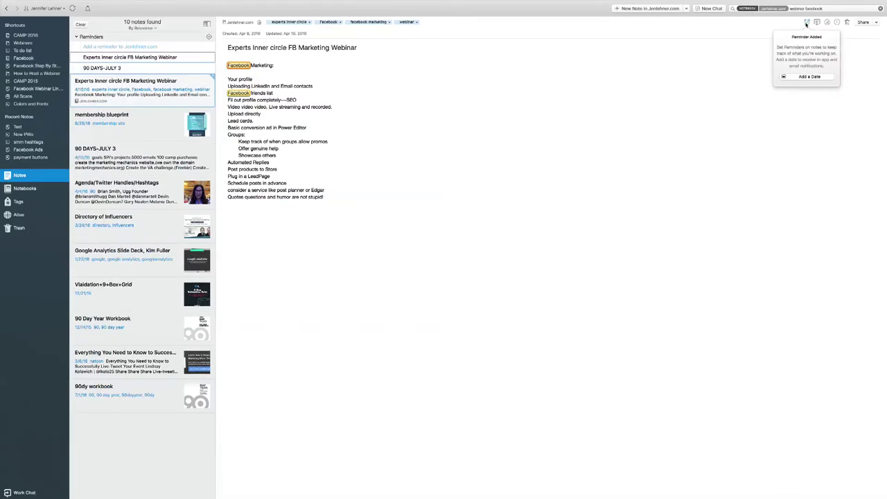
{"action": "left_click", "coordinate": [736, 81]}
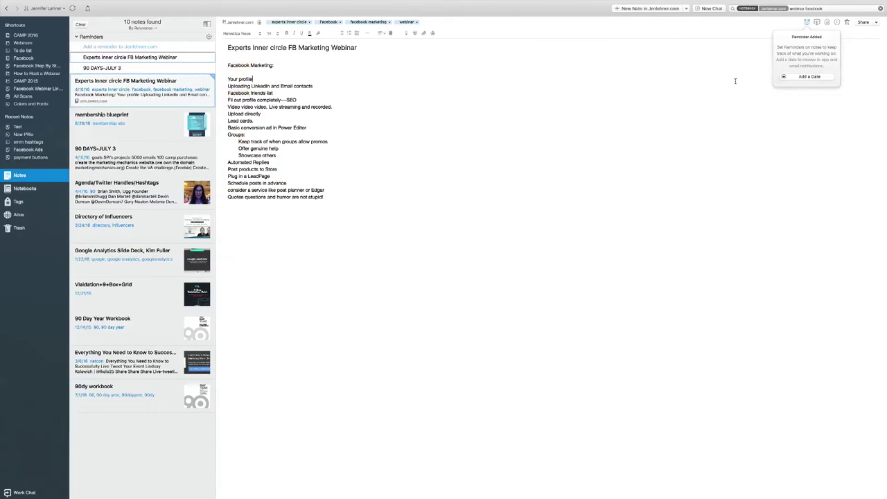
{"action": "left_click", "coordinate": [816, 23]}
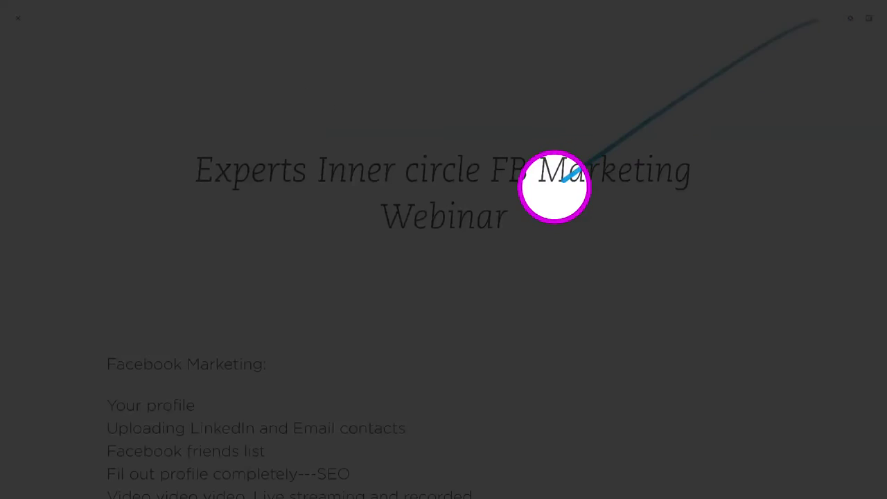
{"action": "scroll", "coordinate": [554, 187], "scroll_direction": "down", "scroll_amount": 3}
{"action": "left_click", "coordinate": [288, 362]}
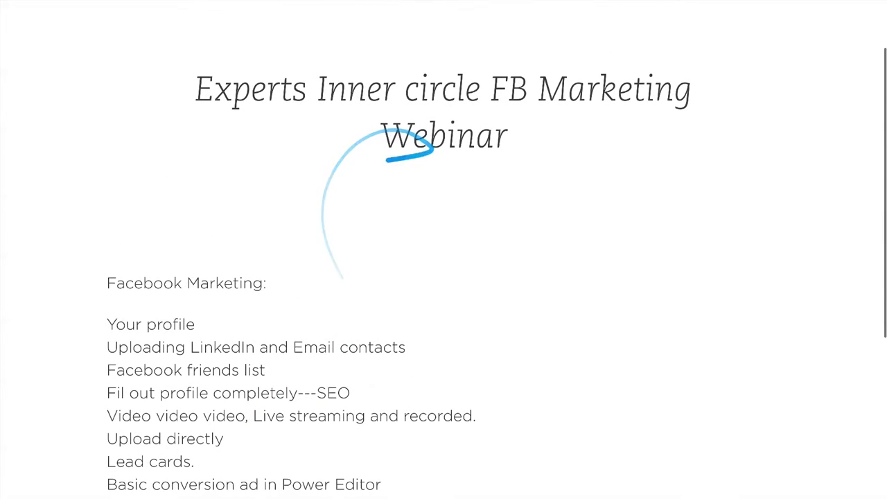
Scroll through the presentation, exit it with Esc and close the note info panel
{"action": "scroll", "coordinate": [257, 281], "scroll_direction": "down", "scroll_amount": 3}
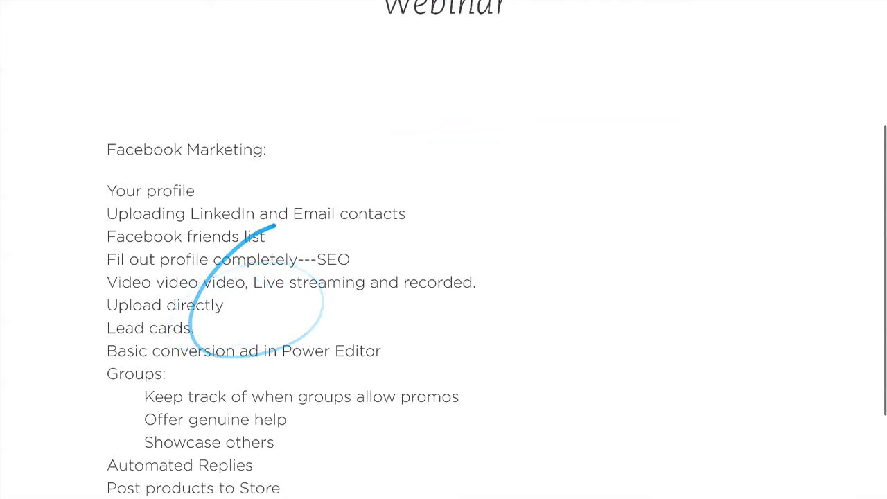
{"action": "scroll", "coordinate": [273, 224], "scroll_direction": "up", "scroll_amount": 4}
{"action": "scroll", "coordinate": [301, 262], "scroll_direction": "down", "scroll_amount": 3}
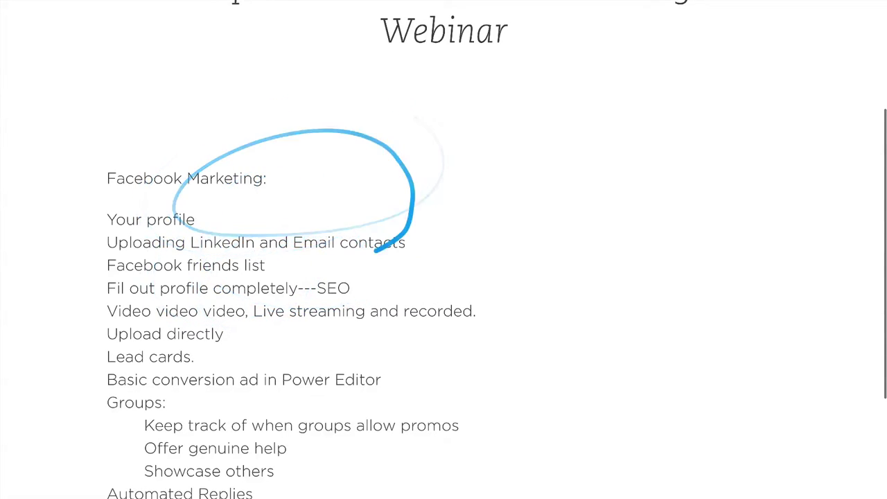
{"action": "scroll", "coordinate": [378, 190], "scroll_direction": "up", "scroll_amount": 4}
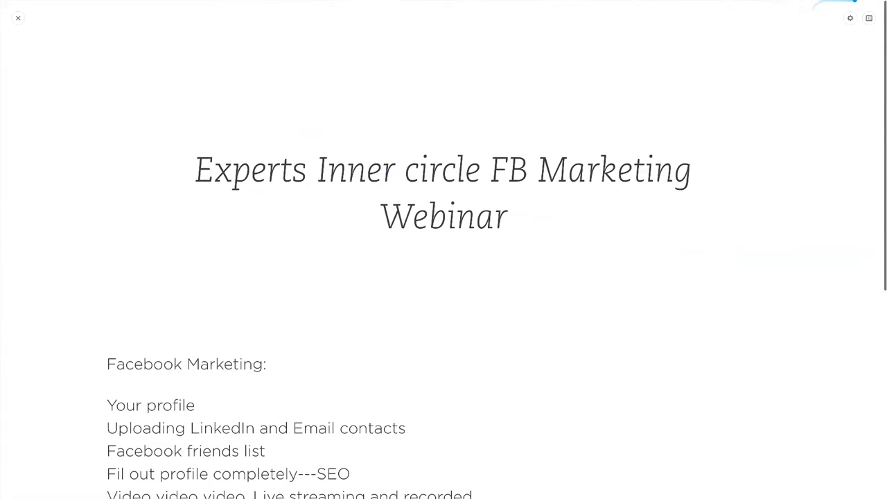
{"action": "key", "text": "Escape"}
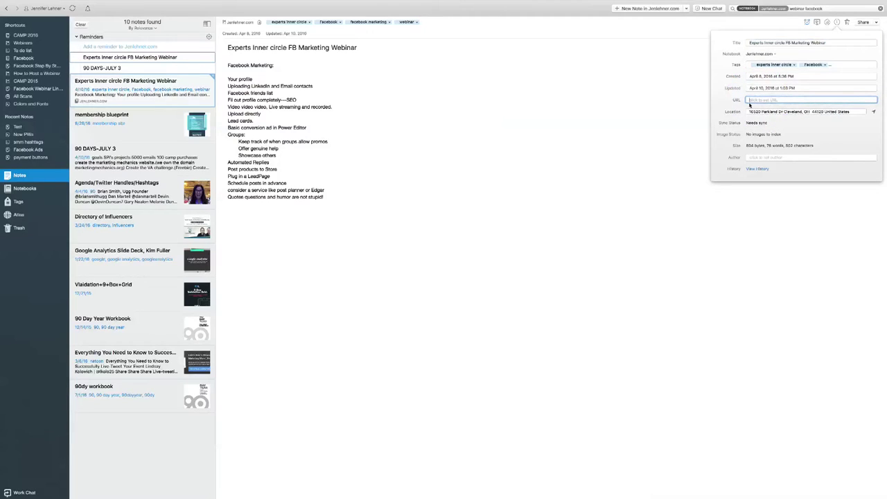
{"action": "left_click", "coordinate": [657, 95]}
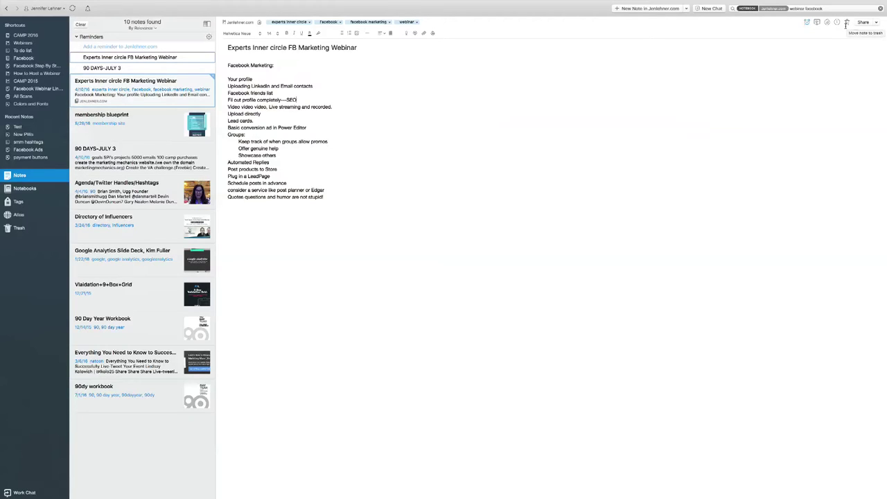
{"action": "mouse_move", "coordinate": [821, 4]}
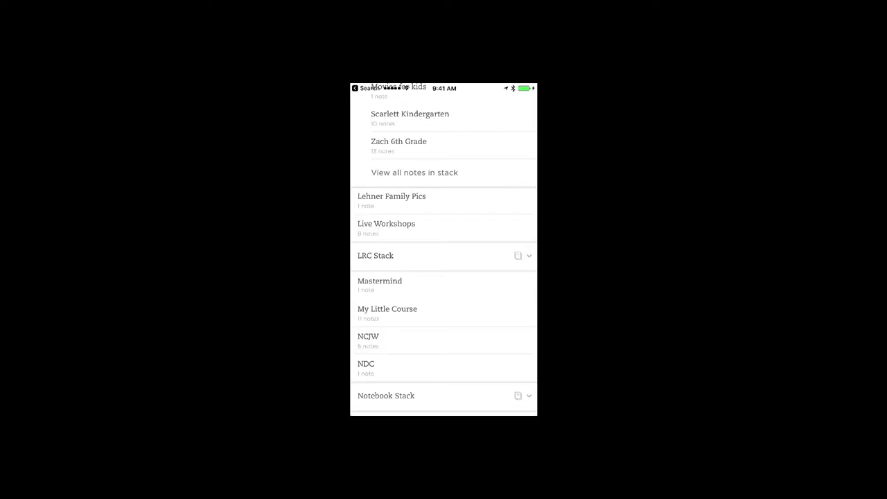
Open the My Little Course notebook and create the Heights note from the quick-note options
{"action": "left_click", "coordinate": [387, 312]}
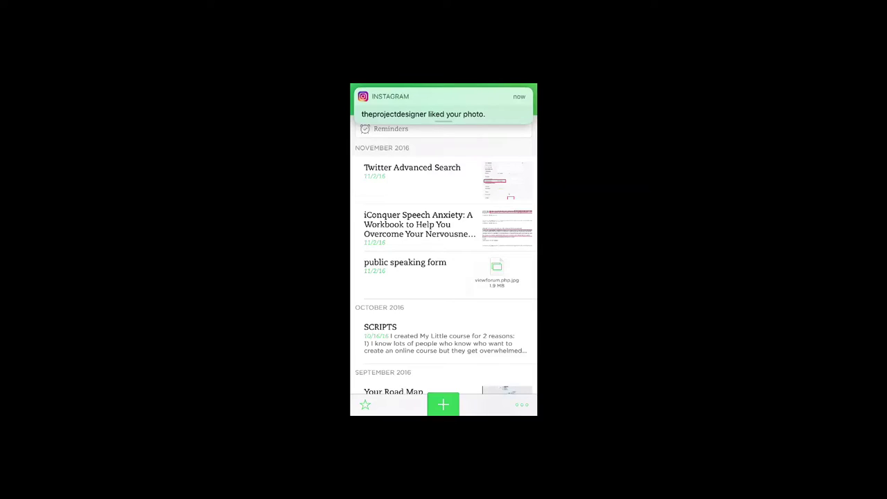
{"action": "left_click", "coordinate": [443, 404]}
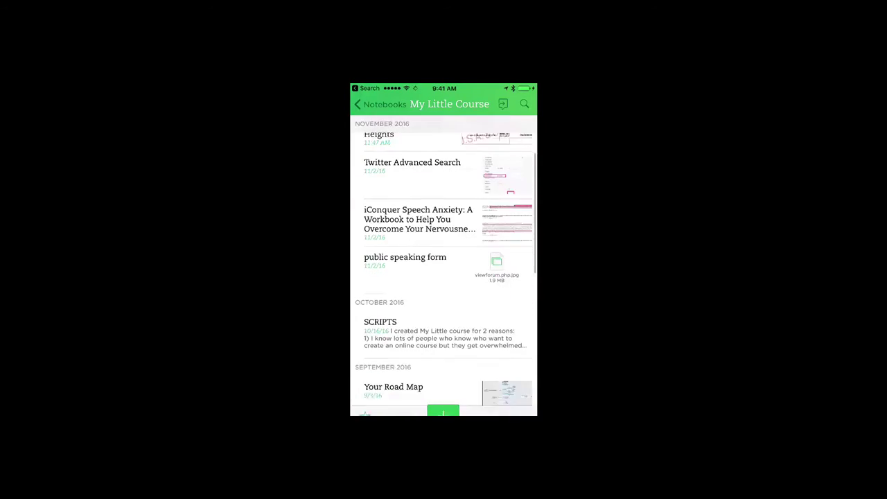
{"action": "scroll", "coordinate": [443, 267], "scroll_direction": "up", "scroll_amount": 10}
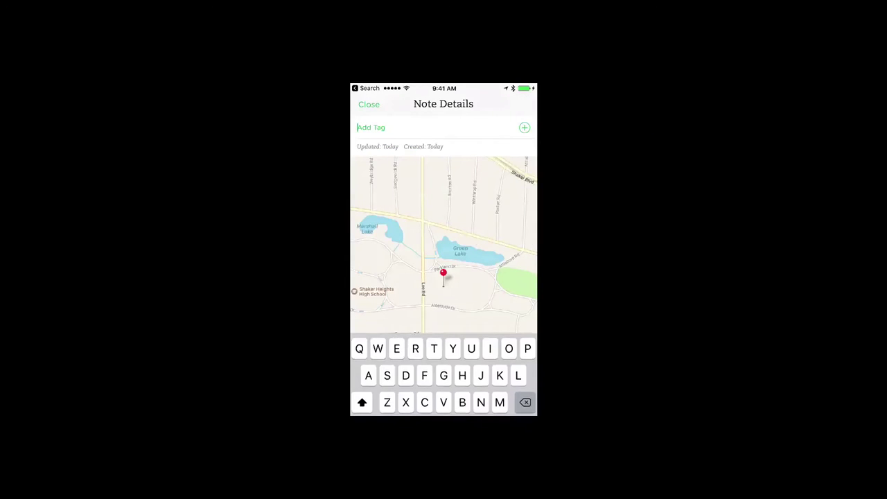
Scroll the iPhone Notebooks list past the stacks and back to the top, showing Find Notebooks
{"action": "type", "text": "Trs"}
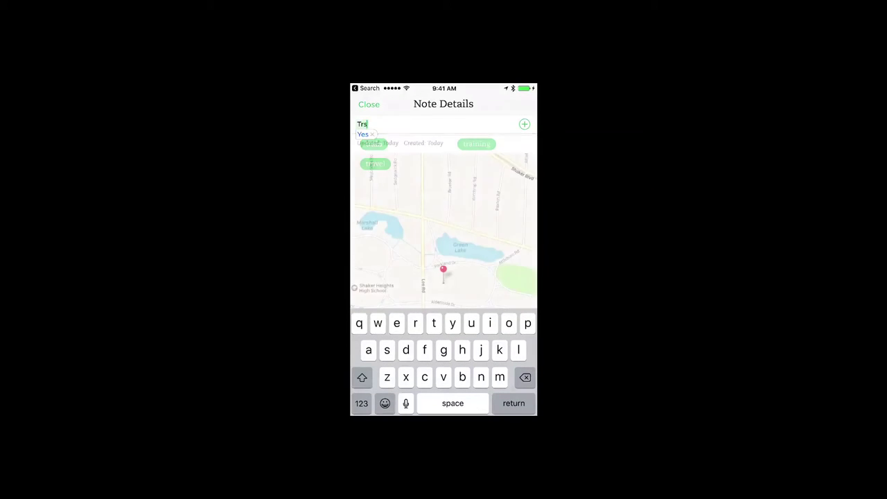
{"action": "type", "text": "t"}
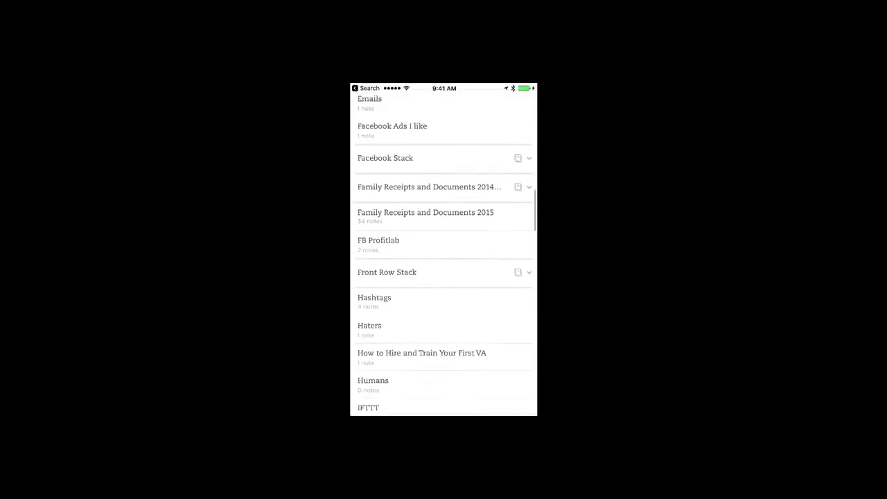
{"action": "scroll", "coordinate": [443, 250], "scroll_direction": "up", "scroll_amount": 10}
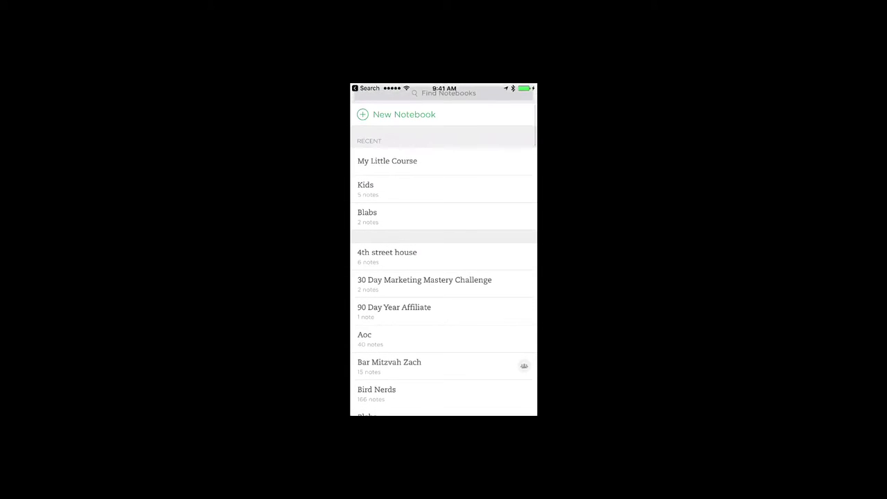
{"action": "scroll", "coordinate": [443, 249], "scroll_direction": "down", "scroll_amount": 10}
{"action": "scroll", "coordinate": [444, 249], "scroll_direction": "up", "scroll_amount": 10}
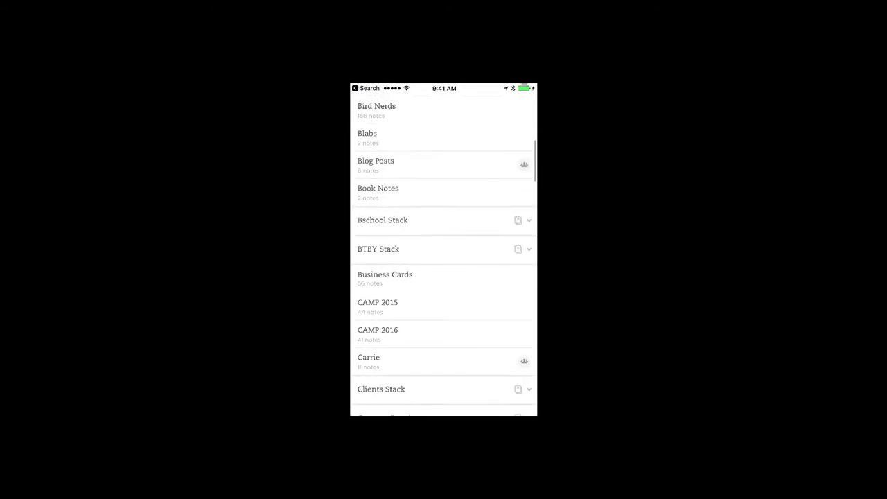
{"action": "scroll", "coordinate": [444, 257], "scroll_direction": "down", "scroll_amount": 1}
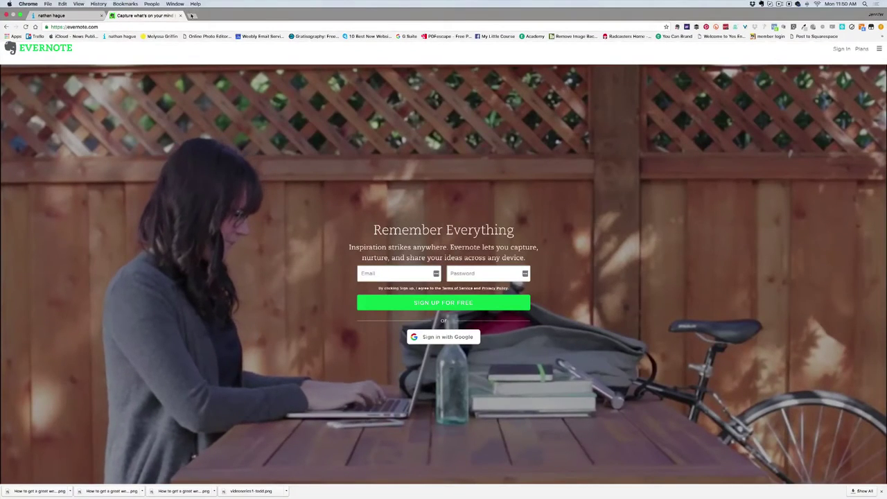
In a new tab, enter 'social' in the address bar to load the Social Media Examiner ROI report article
{"action": "left_click", "coordinate": [192, 15]}
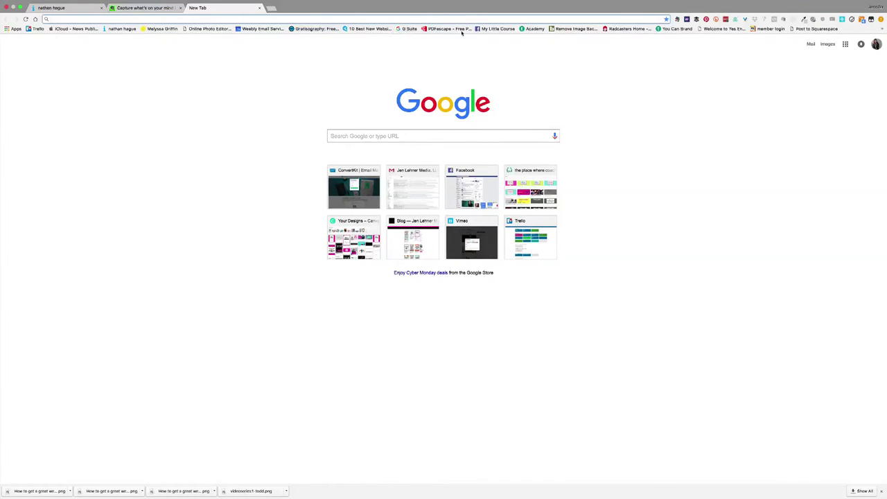
{"action": "left_click", "coordinate": [632, 29]}
{"action": "type", "text": "socialmediaexaminer.com/social-media-roi-report/"}
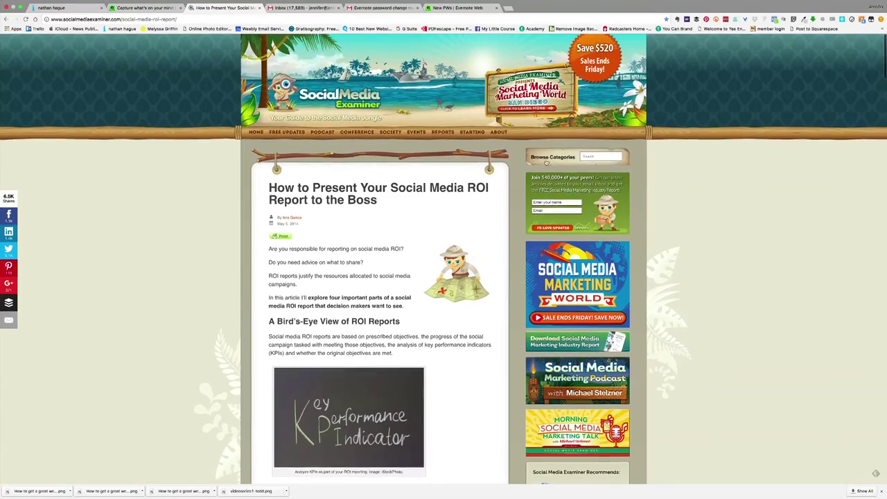
{"action": "scroll", "coordinate": [477, 215], "scroll_direction": "down", "scroll_amount": 5}
{"action": "scroll", "coordinate": [476, 214], "scroll_direction": "up", "scroll_amount": 5}
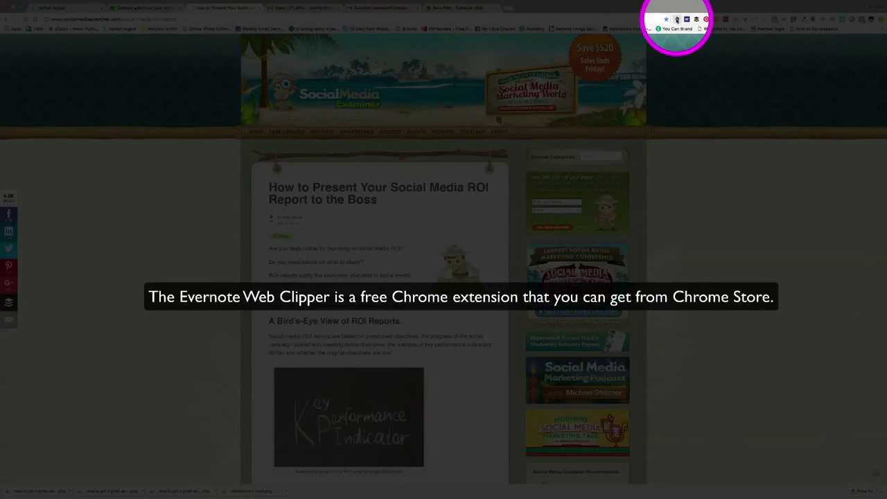
Open the Web Clipper on the ROI article, preview it as Simplified article, then choose Full page
{"action": "left_click", "coordinate": [677, 19]}
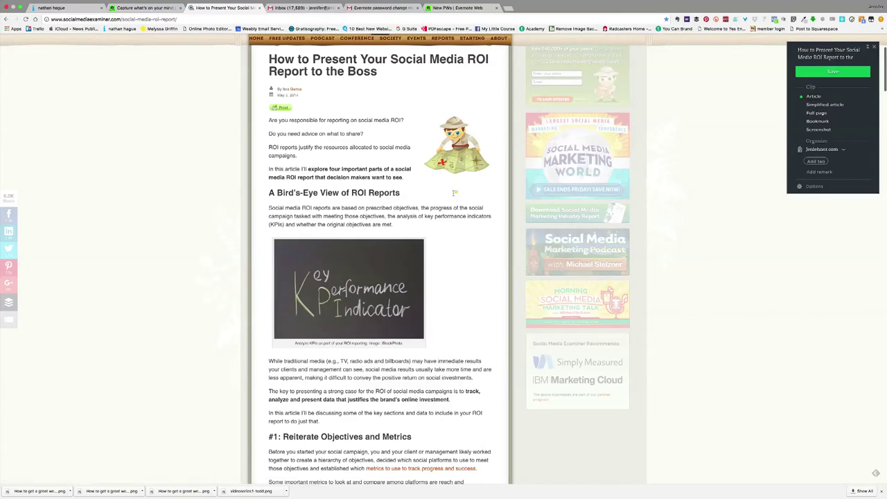
{"action": "scroll", "coordinate": [454, 287], "scroll_direction": "down", "scroll_amount": 5}
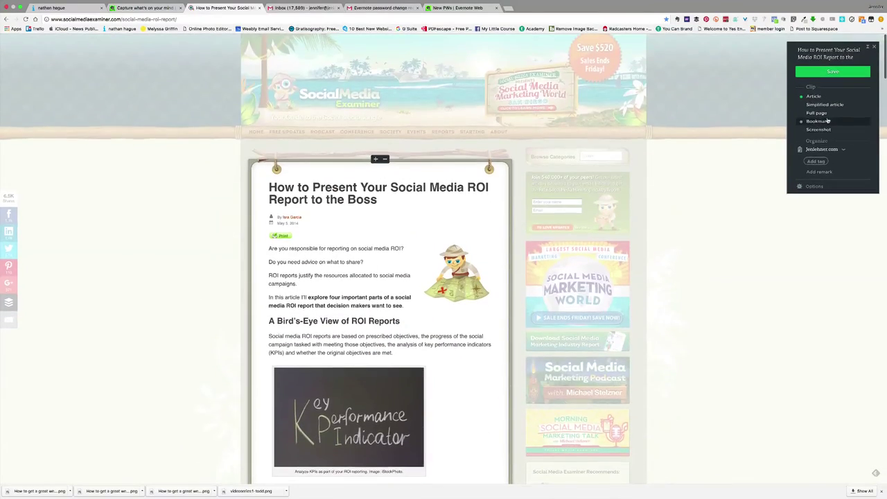
{"action": "left_click", "coordinate": [825, 105]}
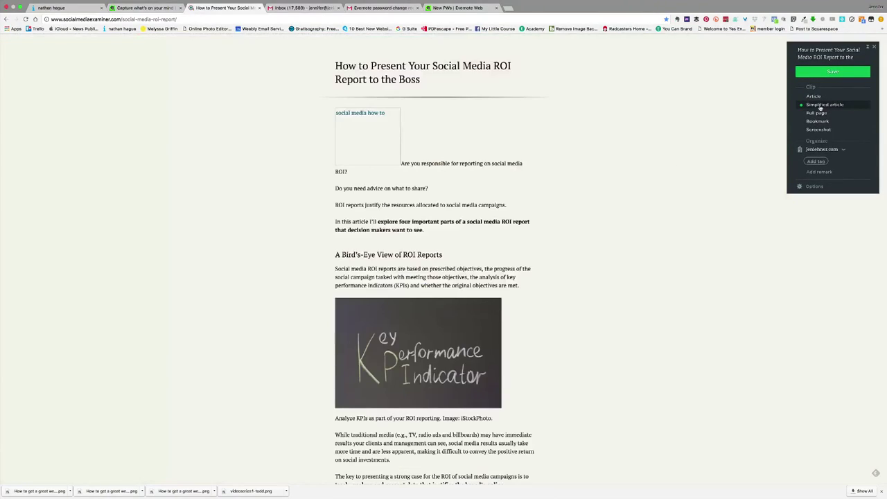
{"action": "scroll", "coordinate": [558, 230], "scroll_direction": "down", "scroll_amount": 20}
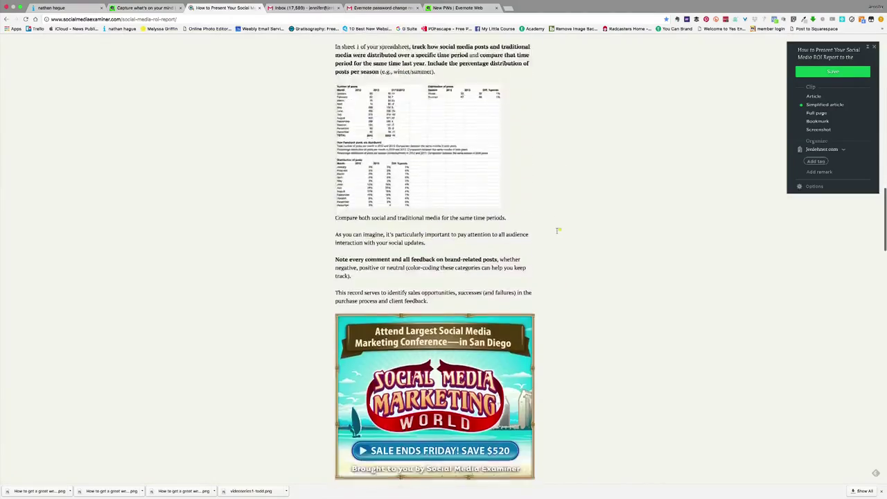
{"action": "scroll", "coordinate": [558, 230], "scroll_direction": "down", "scroll_amount": 3}
{"action": "scroll", "coordinate": [558, 230], "scroll_direction": "up", "scroll_amount": 20}
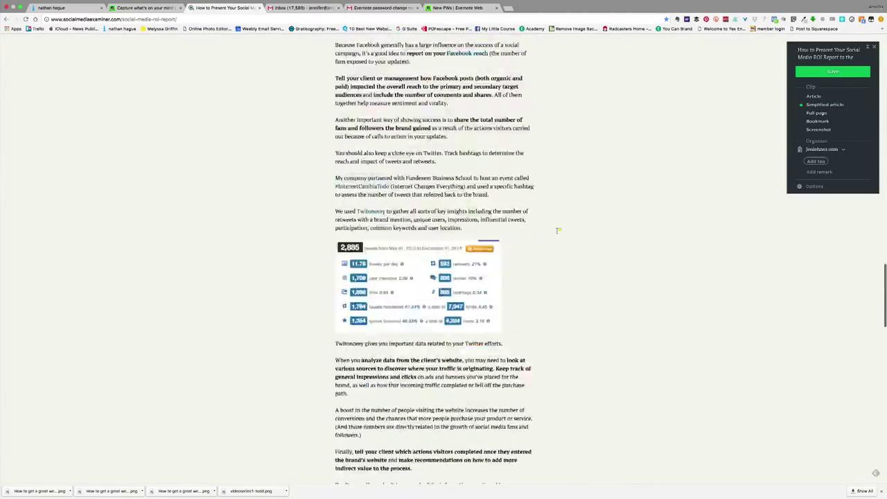
{"action": "scroll", "coordinate": [557, 231], "scroll_direction": "up", "scroll_amount": 3}
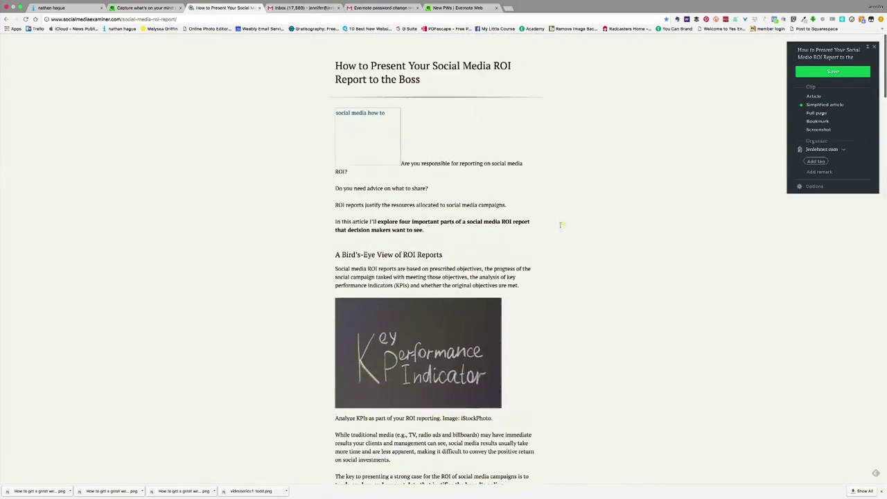
{"action": "left_click", "coordinate": [816, 113]}
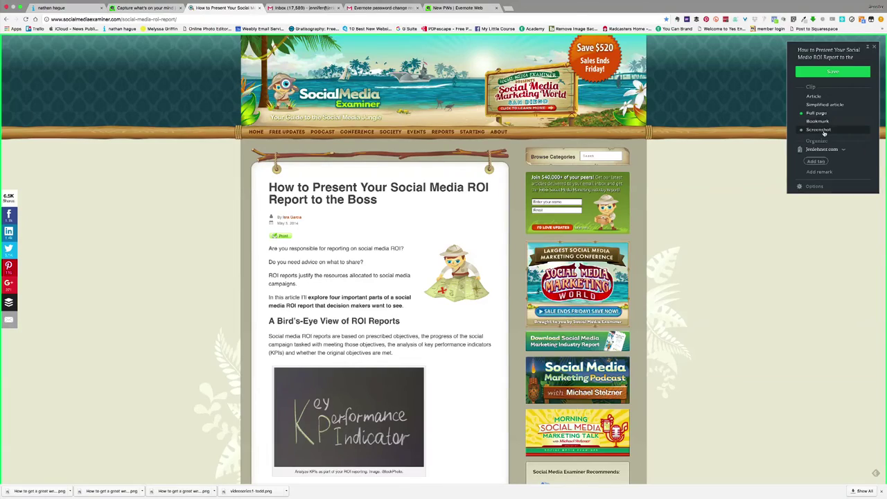
Capture a Screenshot clip of the posts table image
{"action": "left_click", "coordinate": [823, 130]}
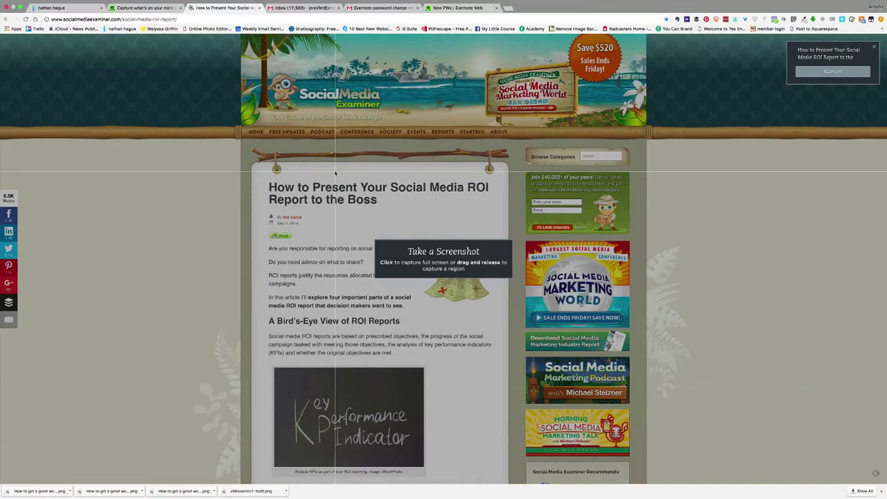
{"action": "scroll", "coordinate": [266, 169], "scroll_direction": "down", "scroll_amount": 15}
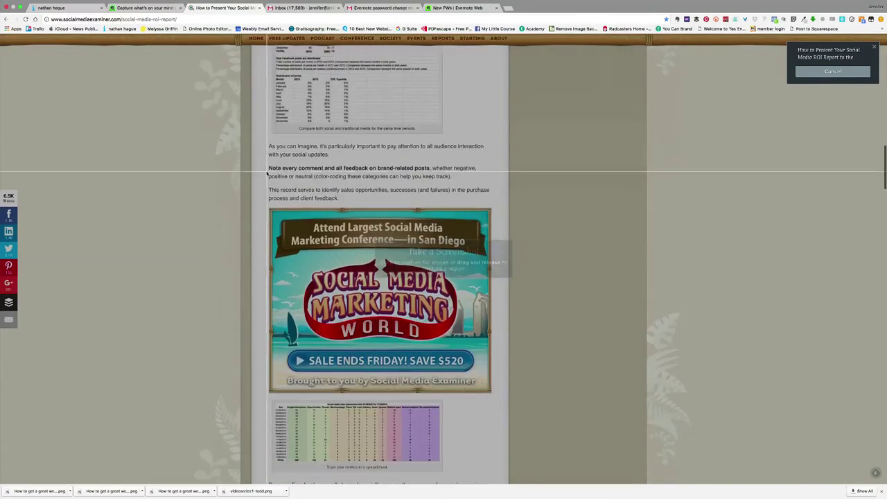
{"action": "scroll", "coordinate": [267, 173], "scroll_direction": "up", "scroll_amount": 4}
{"action": "scroll", "coordinate": [266, 174], "scroll_direction": "down", "scroll_amount": 3}
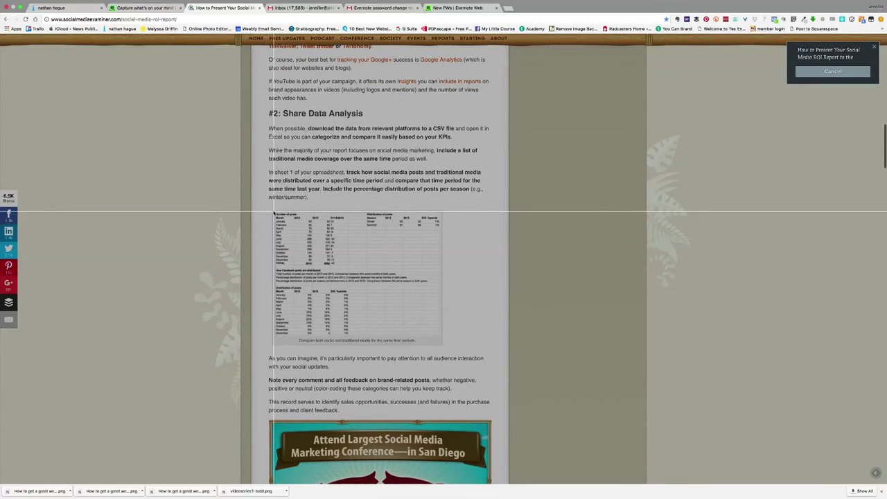
{"action": "left_click_drag", "start_coordinate": [271, 209], "coordinate": [447, 349]}
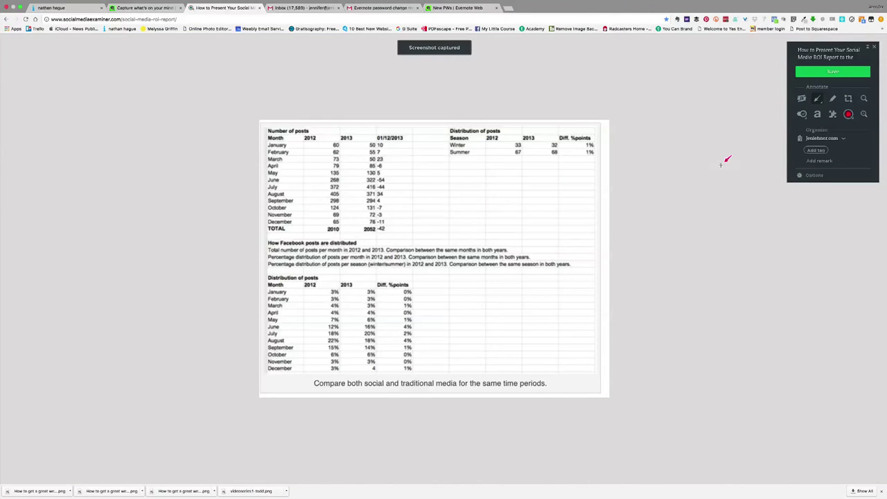
Draw a blue arrow pointing to the Summer row and pixelate the 2013 number columns
{"action": "left_click", "coordinate": [819, 102]}
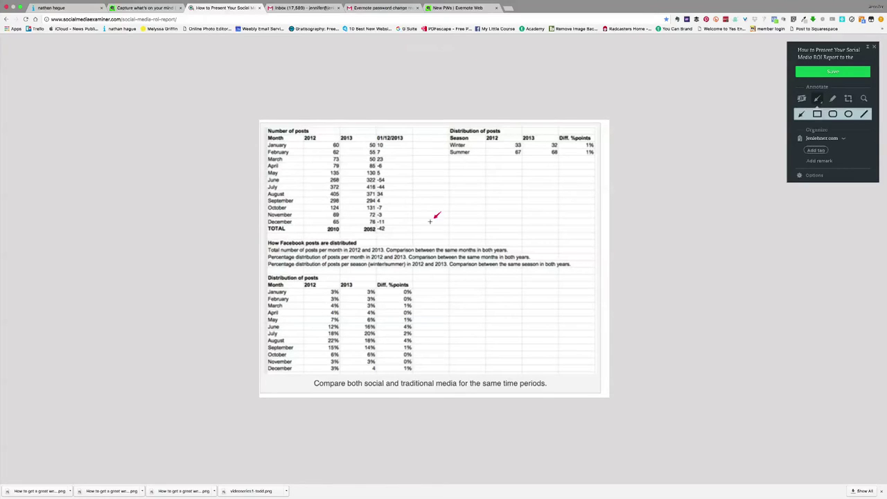
{"action": "mouse_move", "coordinate": [400, 231]}
{"action": "left_mouse_down"}
{"action": "mouse_move", "coordinate": [488, 196]}
{"action": "mouse_move", "coordinate": [501, 167]}
{"action": "left_mouse_up"}
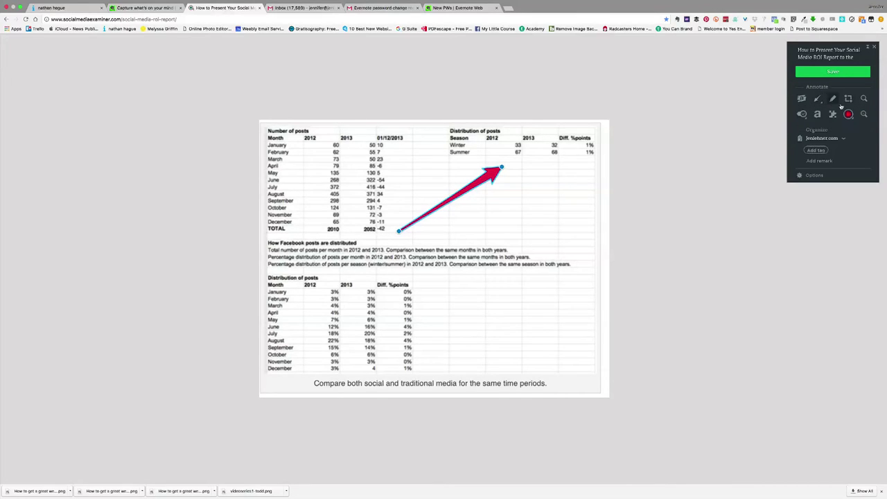
{"action": "left_click", "coordinate": [848, 114]}
{"action": "left_click", "coordinate": [850, 87]}
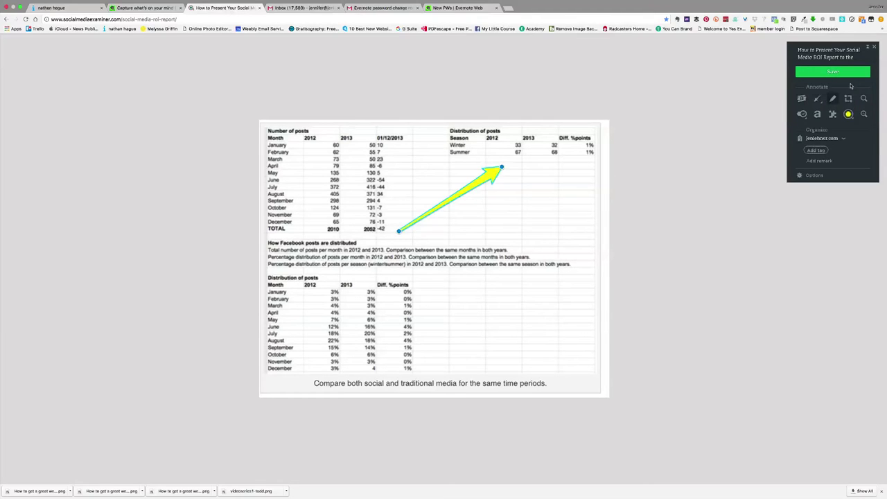
{"action": "left_click", "coordinate": [848, 114]}
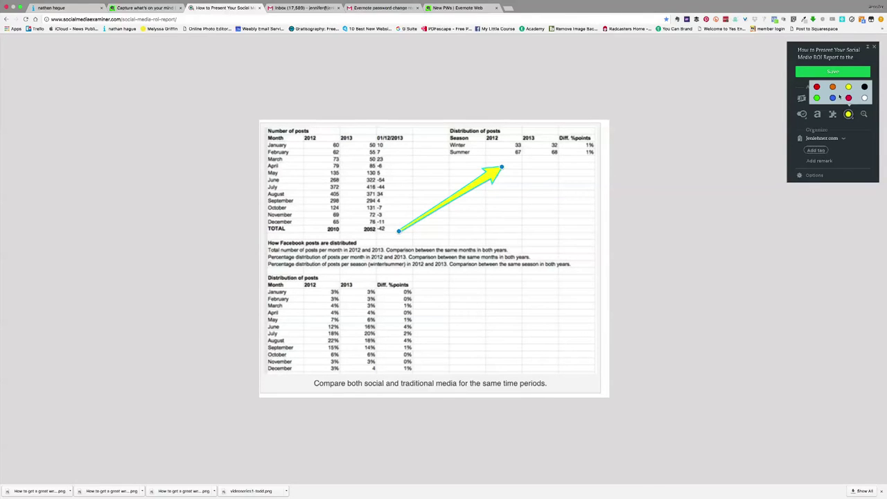
{"action": "left_click", "coordinate": [833, 98]}
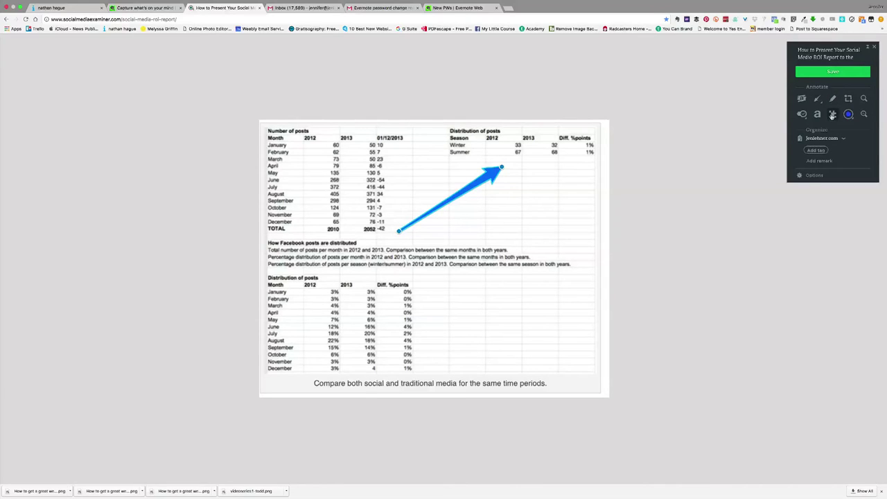
{"action": "left_click", "coordinate": [833, 114]}
{"action": "left_click_drag", "start_coordinate": [318, 131], "coordinate": [421, 337]}
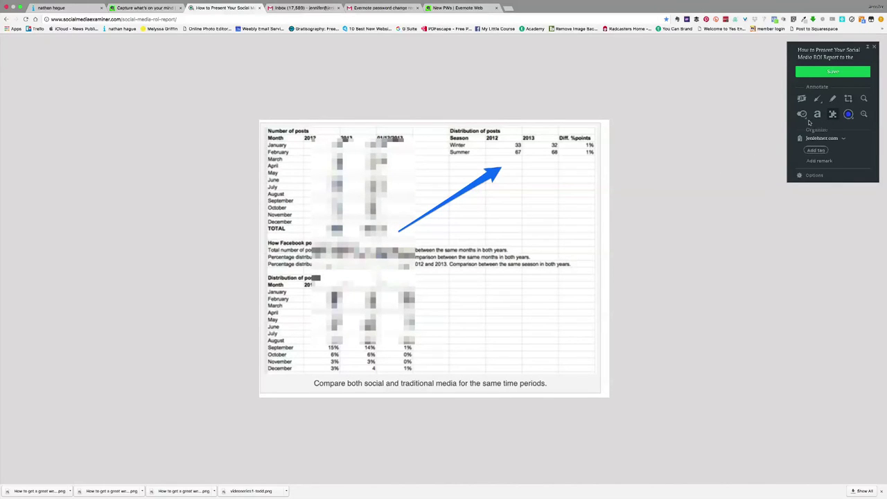
Add a tag to the annotated screenshot and save it to Evernote
{"action": "left_click", "coordinate": [821, 151]}
{"action": "type", "text": "bmt"}
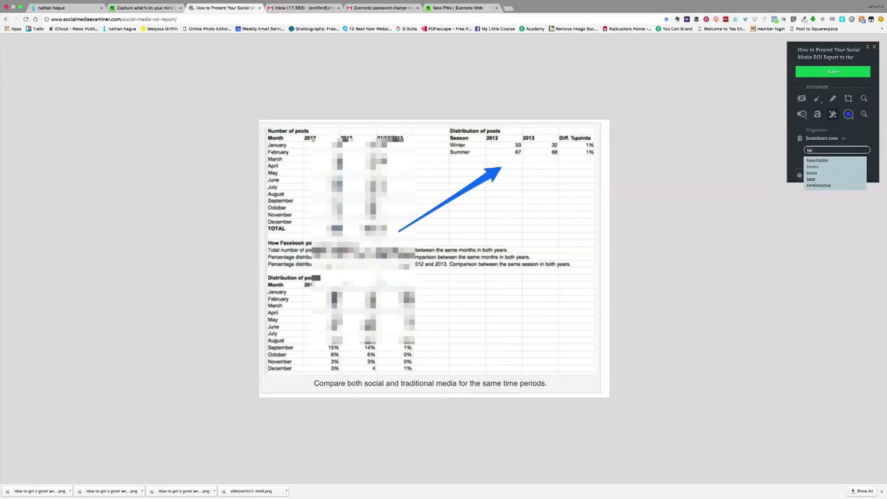
{"action": "key", "text": "Return"}
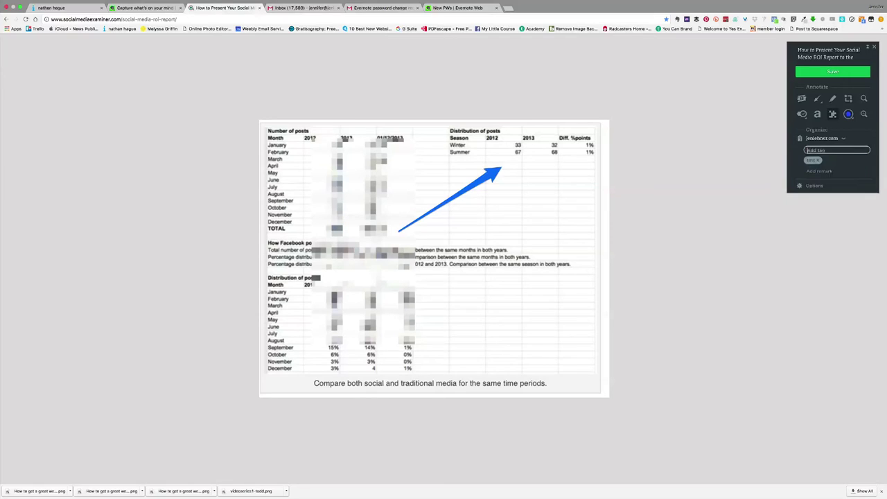
{"action": "left_click", "coordinate": [836, 72]}
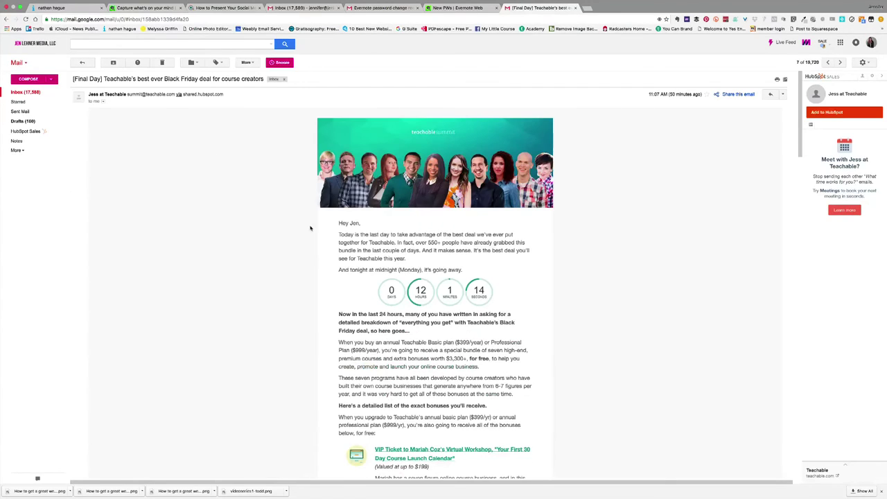
Scroll through the Teachable '[Final Day]' Black Friday email from top to bottom
{"action": "scroll", "coordinate": [311, 228], "scroll_direction": "down", "scroll_amount": 15}
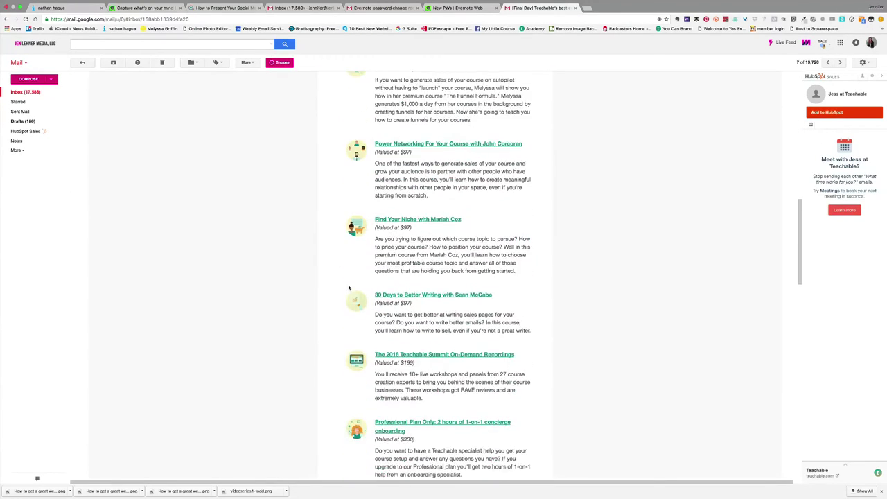
{"action": "scroll", "coordinate": [348, 287], "scroll_direction": "down", "scroll_amount": 10}
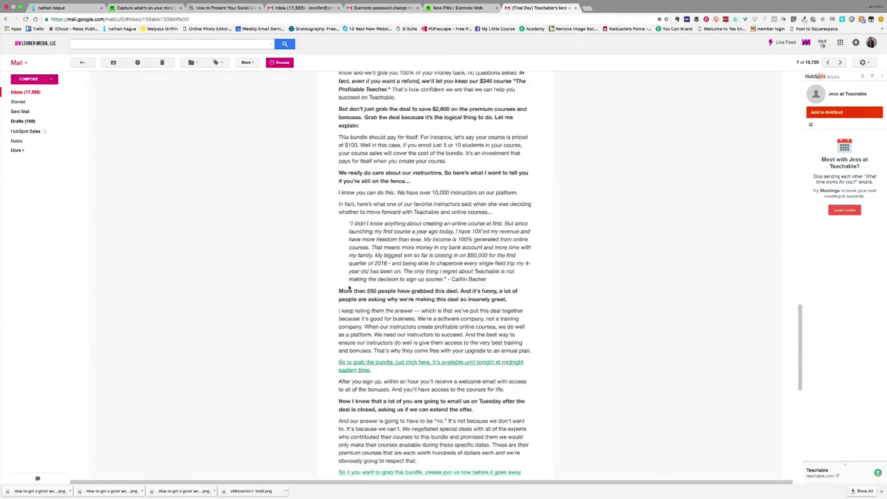
{"action": "scroll", "coordinate": [348, 287], "scroll_direction": "up", "scroll_amount": 20}
{"action": "scroll", "coordinate": [349, 287], "scroll_direction": "down", "scroll_amount": 10}
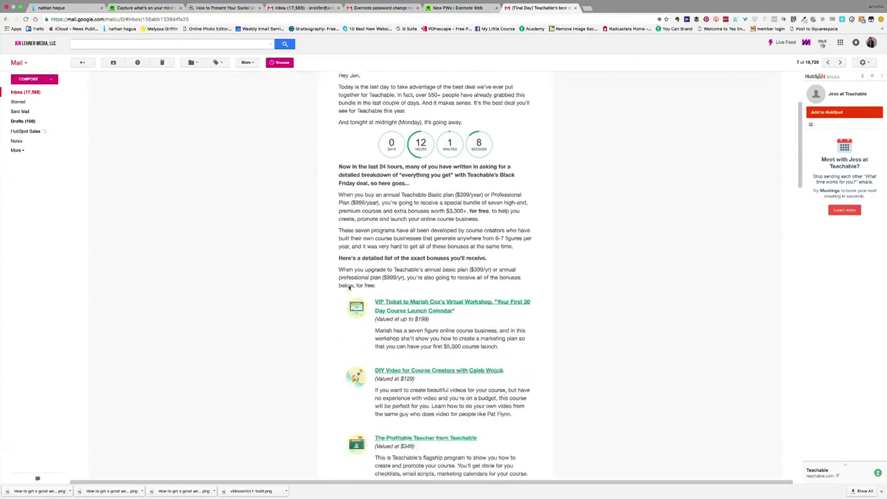
{"action": "scroll", "coordinate": [348, 288], "scroll_direction": "down", "scroll_amount": 10}
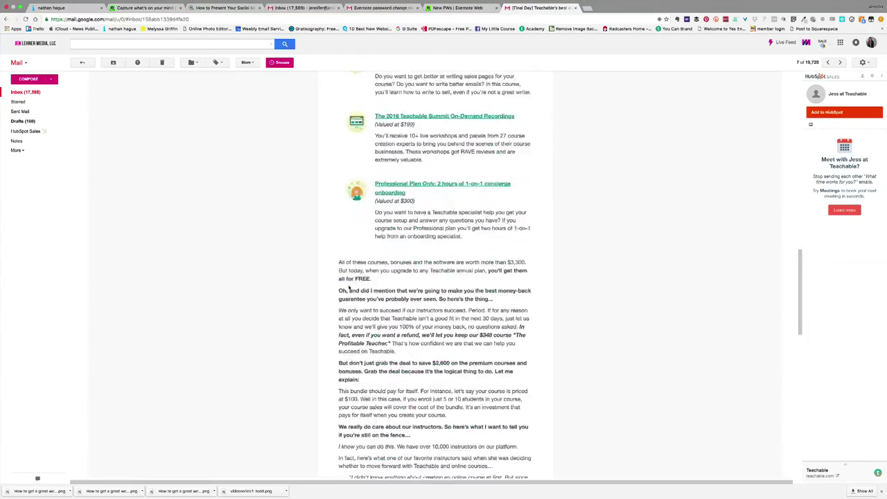
{"action": "scroll", "coordinate": [348, 287], "scroll_direction": "down", "scroll_amount": 5}
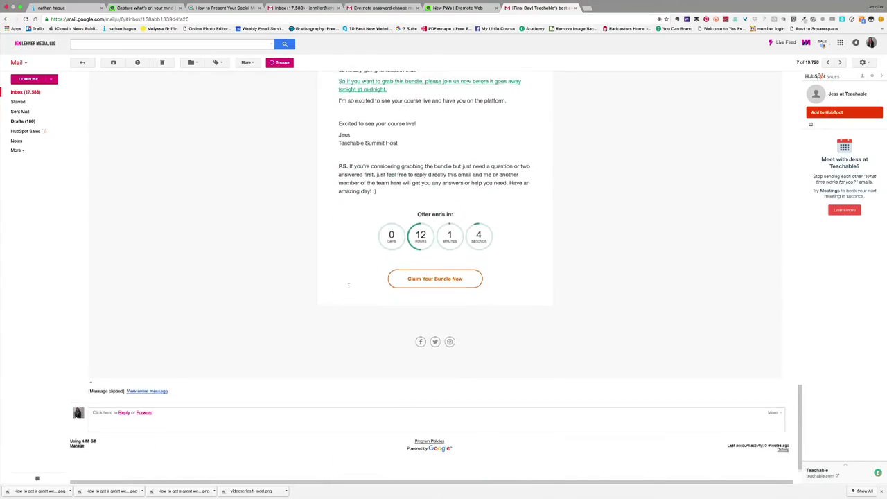
{"action": "scroll", "coordinate": [348, 287], "scroll_direction": "up", "scroll_amount": 15}
{"action": "scroll", "coordinate": [350, 287], "scroll_direction": "up", "scroll_amount": 15}
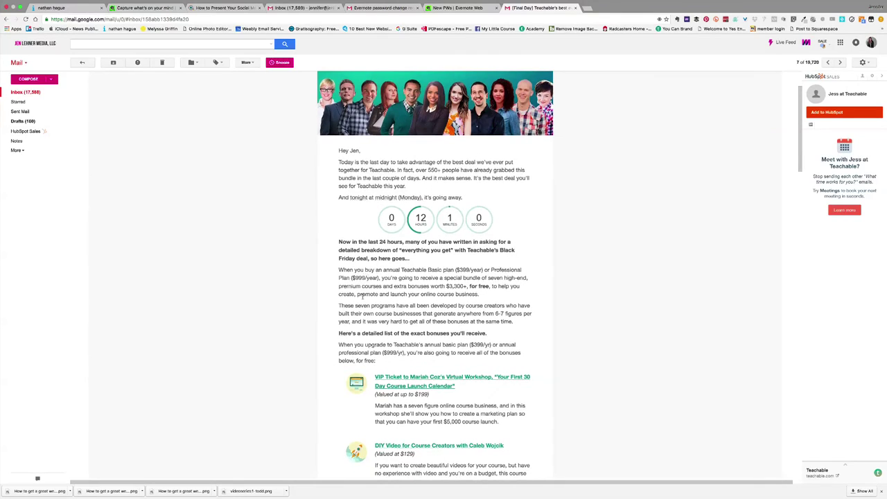
{"action": "scroll", "coordinate": [362, 296], "scroll_direction": "down", "scroll_amount": 3}
{"action": "scroll", "coordinate": [362, 296], "scroll_direction": "up", "scroll_amount": 5}
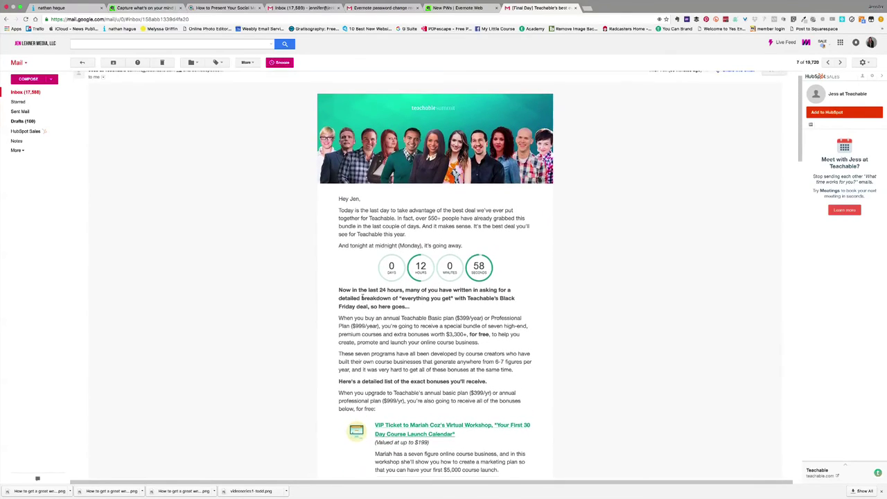
{"action": "scroll", "coordinate": [363, 298], "scroll_direction": "up", "scroll_amount": 2}
{"action": "scroll", "coordinate": [362, 298], "scroll_direction": "down", "scroll_amount": 5}
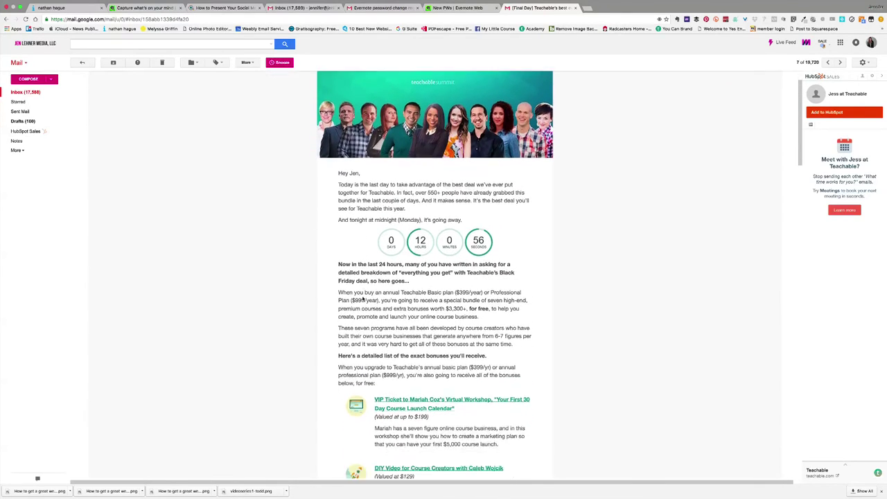
{"action": "scroll", "coordinate": [362, 296], "scroll_direction": "down", "scroll_amount": 20}
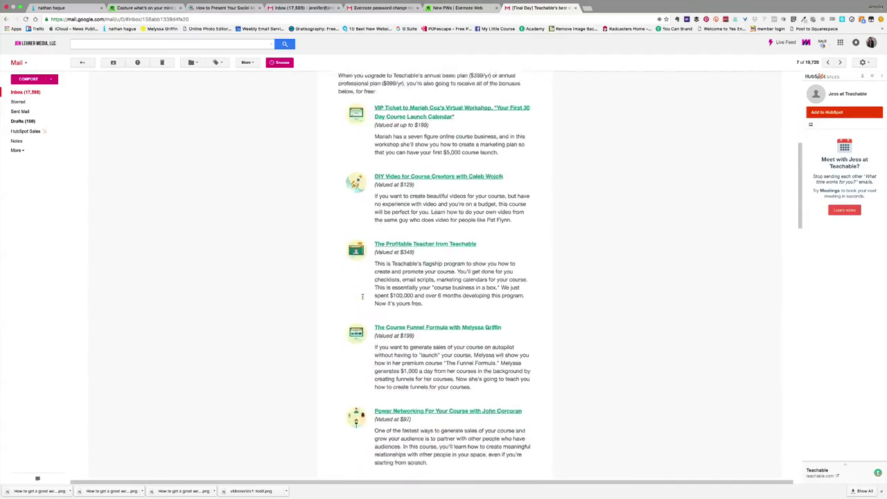
{"action": "scroll", "coordinate": [362, 296], "scroll_direction": "down", "scroll_amount": 15}
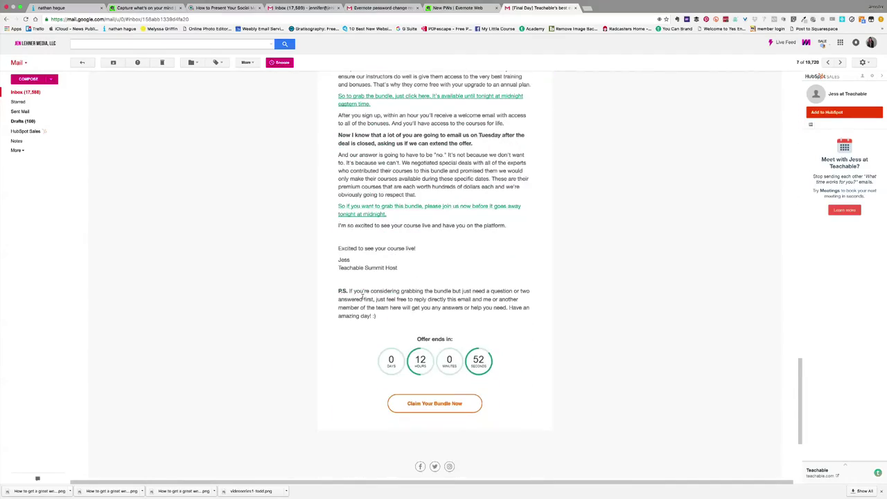
{"action": "scroll", "coordinate": [363, 296], "scroll_direction": "up", "scroll_amount": 20}
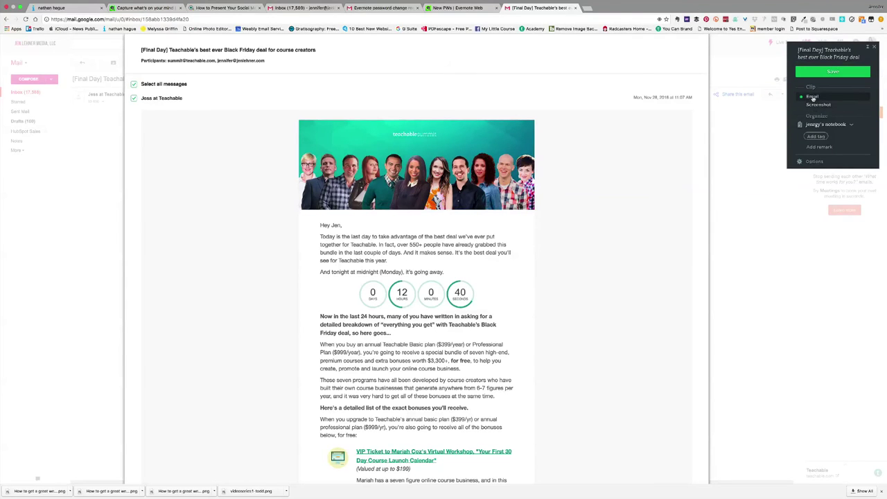
Set the Teachable email clip's notebook to SWIPE FILE by searching 'swipe' in the notebook list
{"action": "scroll", "coordinate": [576, 242], "scroll_direction": "down", "scroll_amount": 10}
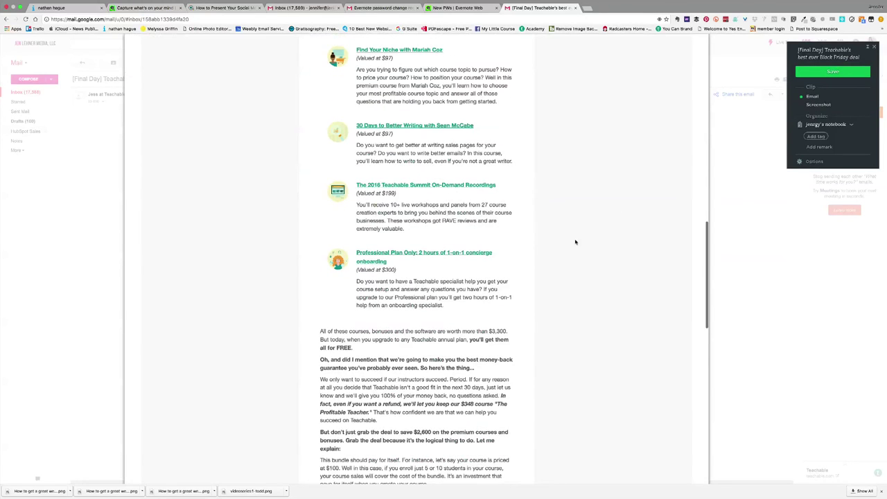
{"action": "scroll", "coordinate": [576, 242], "scroll_direction": "up", "scroll_amount": 10}
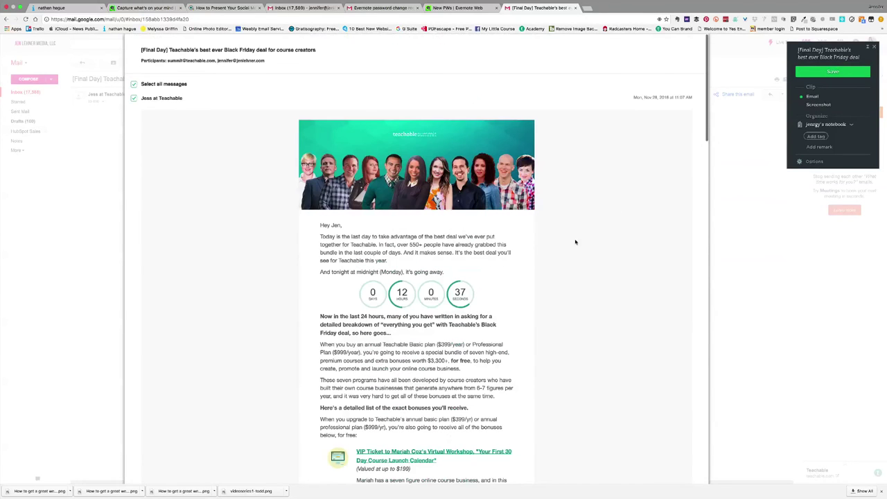
{"action": "left_click", "coordinate": [833, 125]}
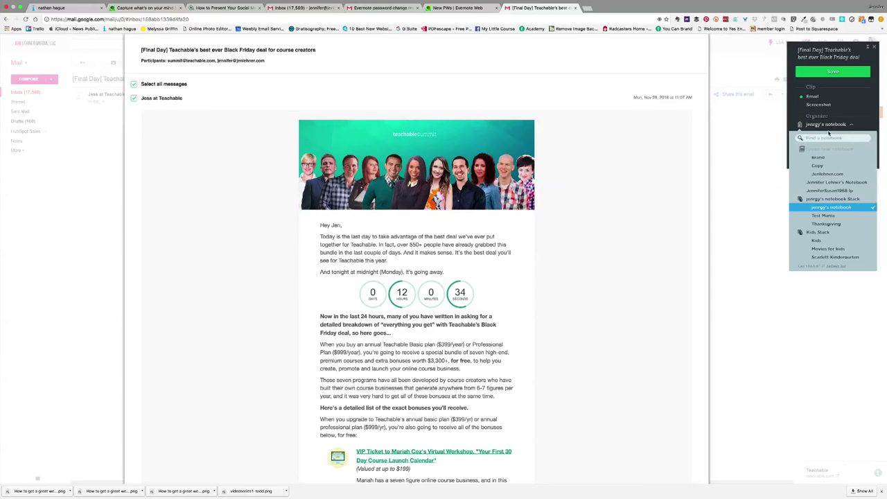
{"action": "type", "text": "swipe"}
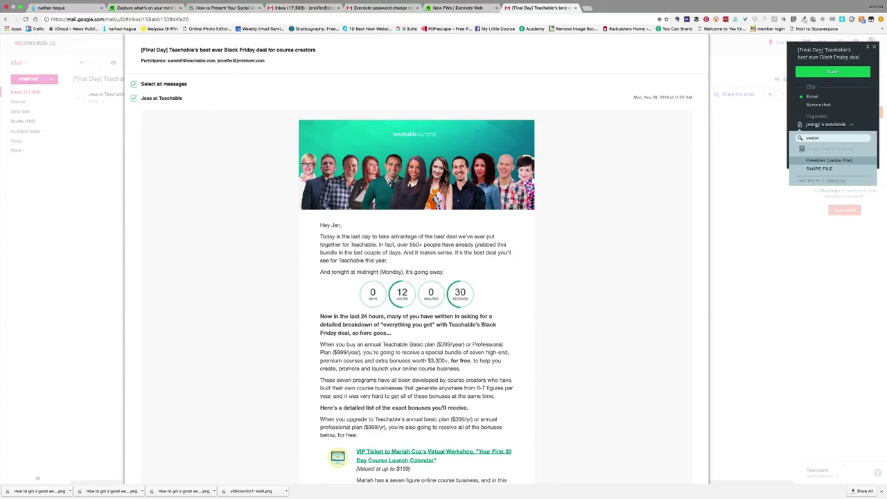
{"action": "left_click", "coordinate": [835, 171]}
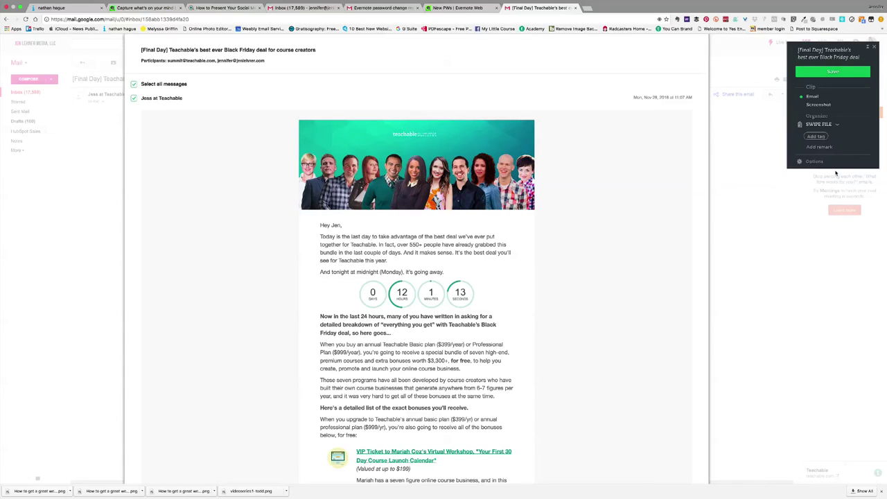
{"action": "scroll", "coordinate": [481, 235], "scroll_direction": "down", "scroll_amount": 10}
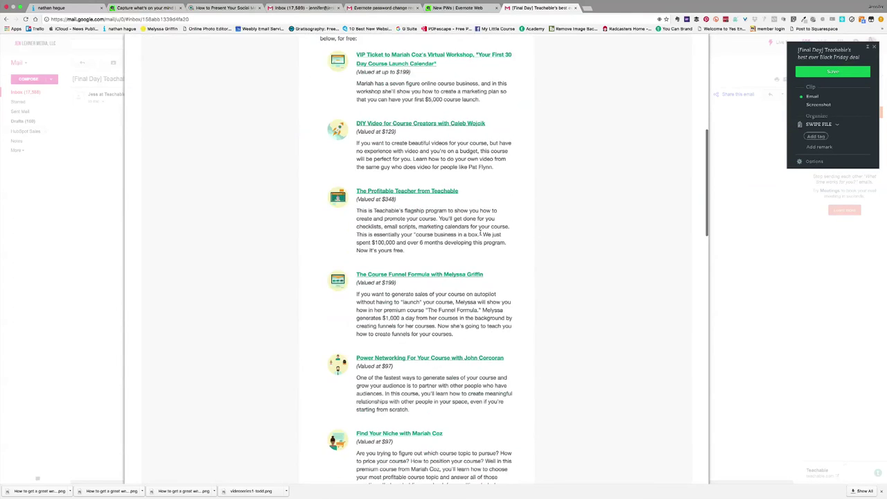
{"action": "scroll", "coordinate": [481, 235], "scroll_direction": "up", "scroll_amount": 10}
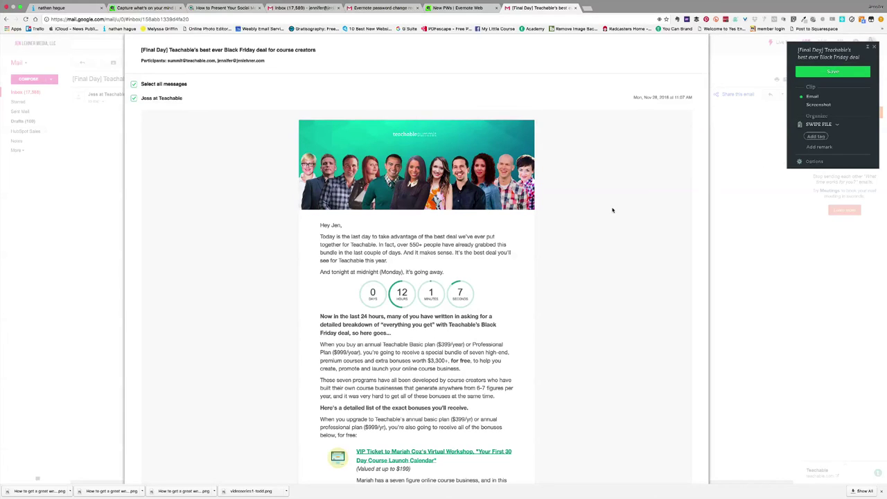
Add the tags 'email marketing', 'email automation' and 'sales sequence' to the email clip
{"action": "left_click", "coordinate": [818, 136]}
{"action": "type", "text": "email"}
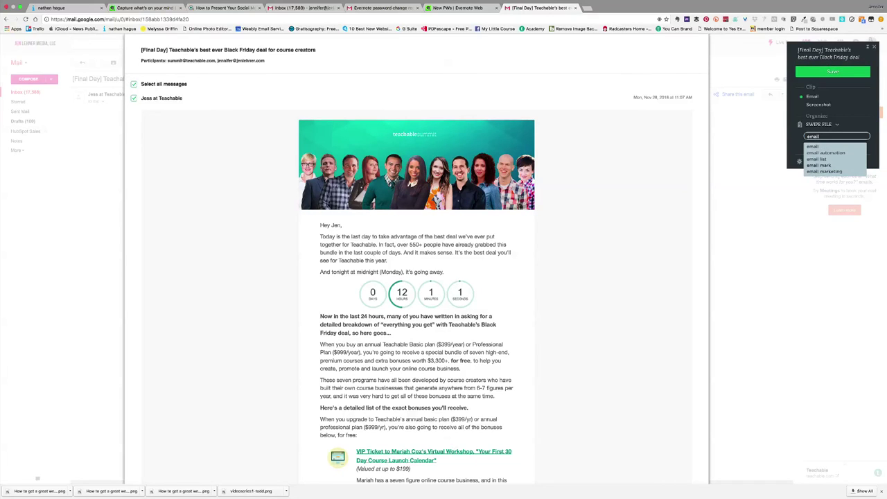
{"action": "left_click", "coordinate": [828, 171]}
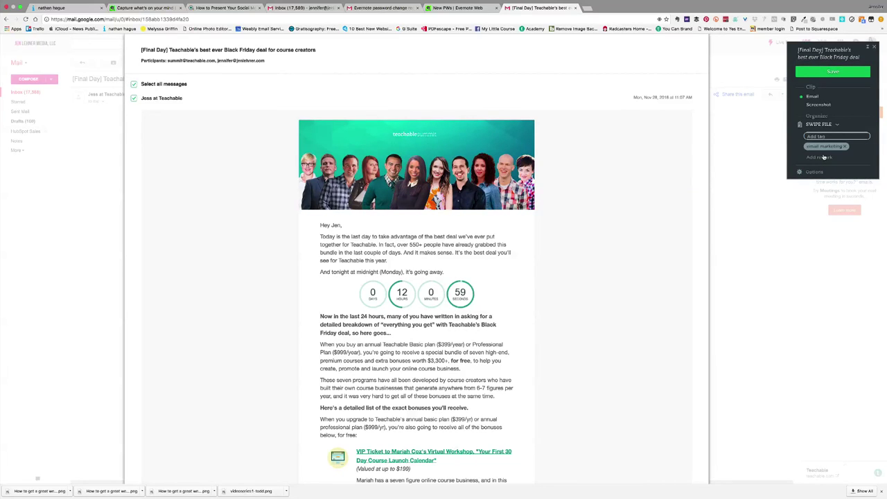
{"action": "type", "text": "email"}
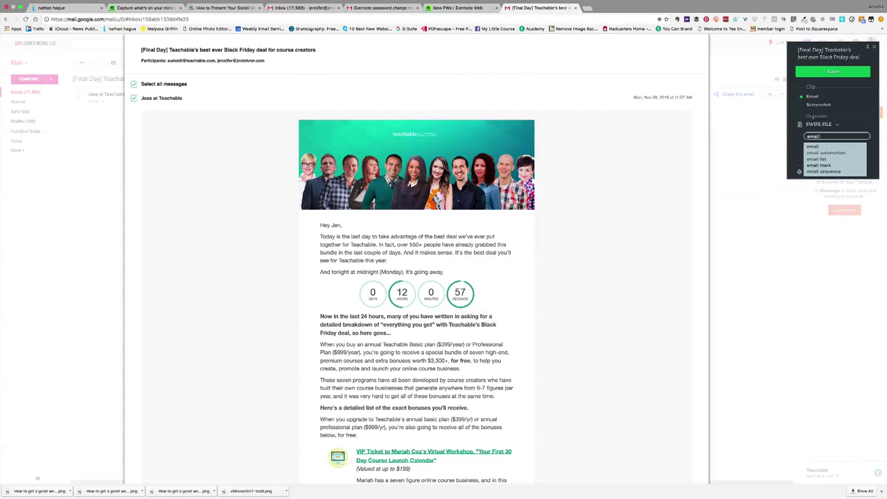
{"action": "type", "text": " autom"}
{"action": "key", "text": "Return"}
{"action": "type", "text": "sales"}
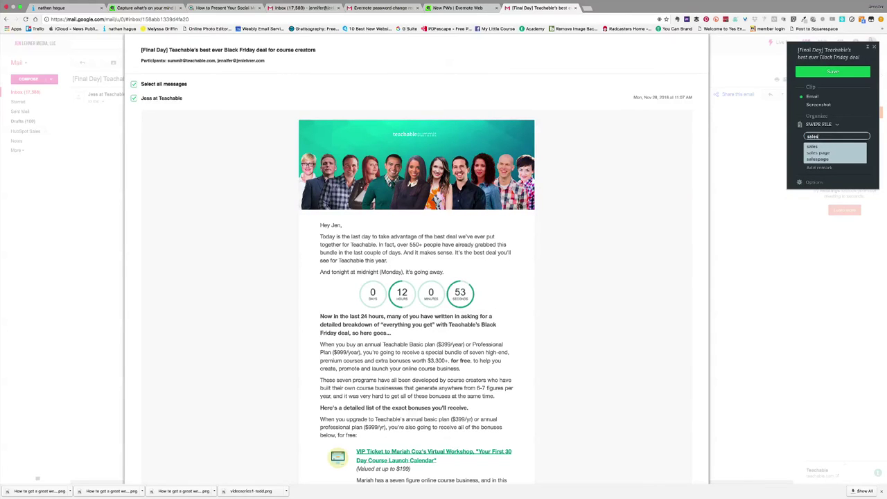
{"action": "type", "text": " sequence"}
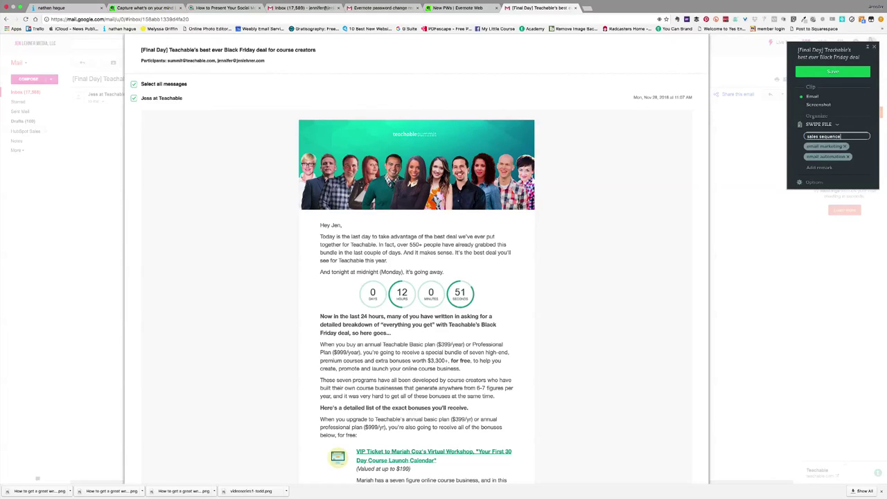
{"action": "key", "text": "Return"}
Save the email clip, browse the camp and AOC notes and notebooks, then show all notebooks
{"action": "left_click", "coordinate": [832, 71]}
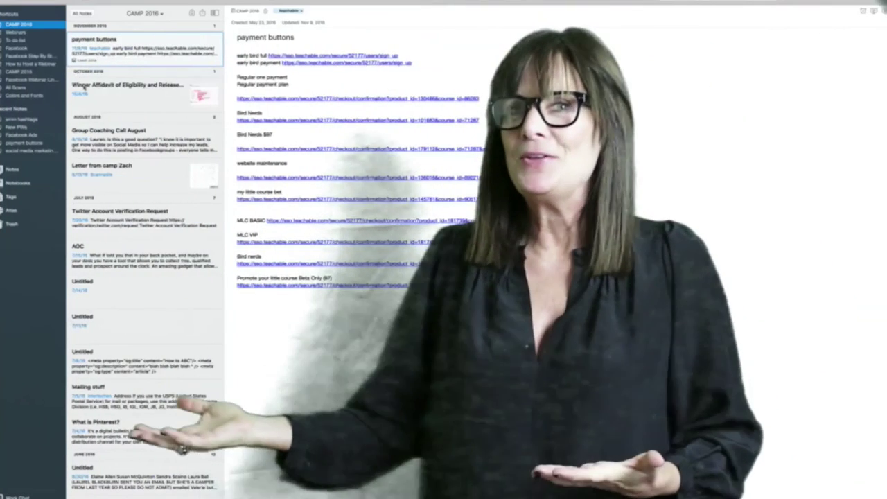
{"action": "left_click", "coordinate": [104, 182]}
{"action": "left_click", "coordinate": [104, 255]}
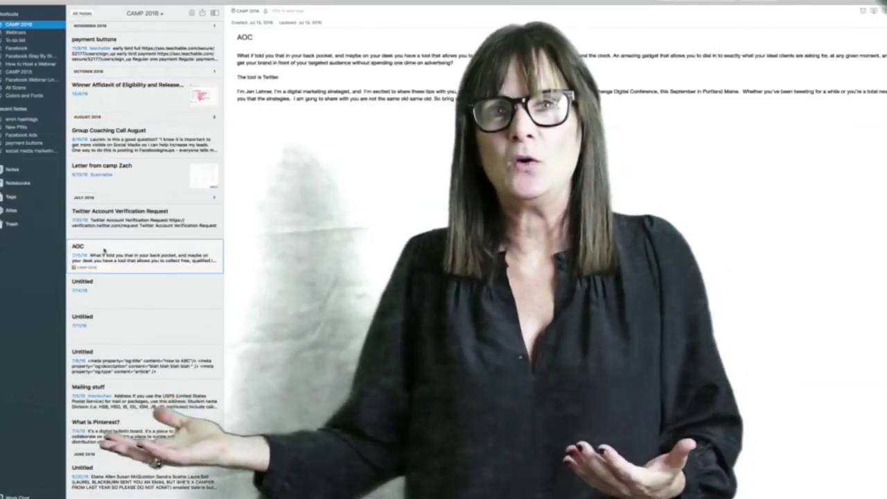
{"action": "left_click", "coordinate": [21, 70]}
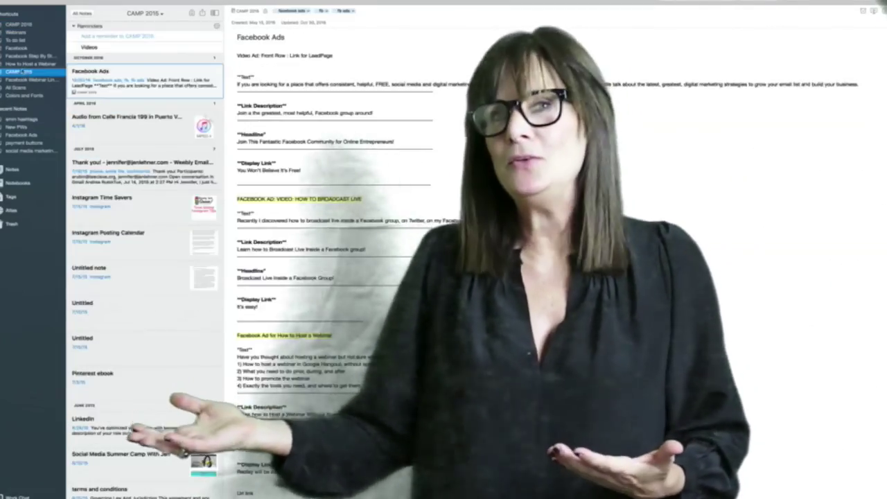
{"action": "left_click", "coordinate": [26, 64]}
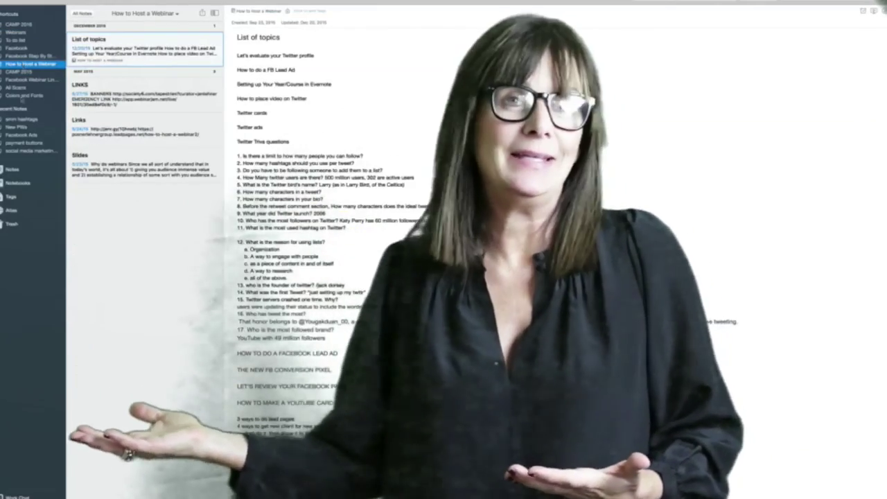
{"action": "left_click", "coordinate": [17, 182]}
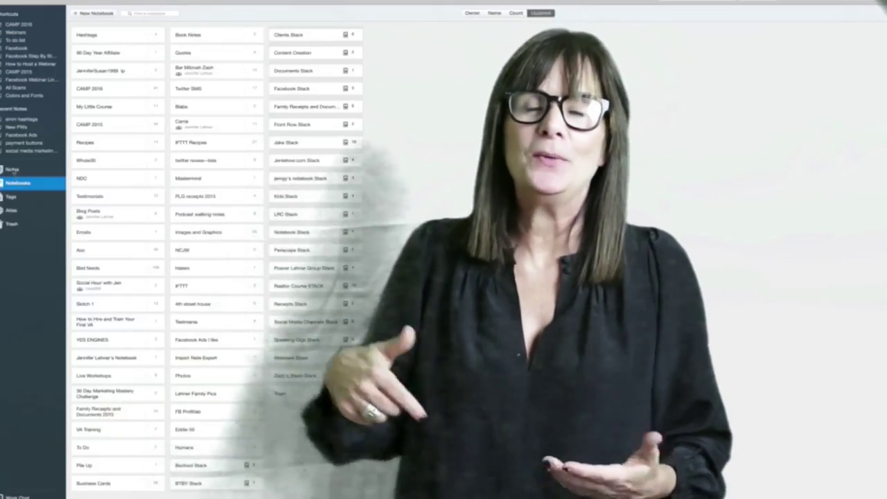